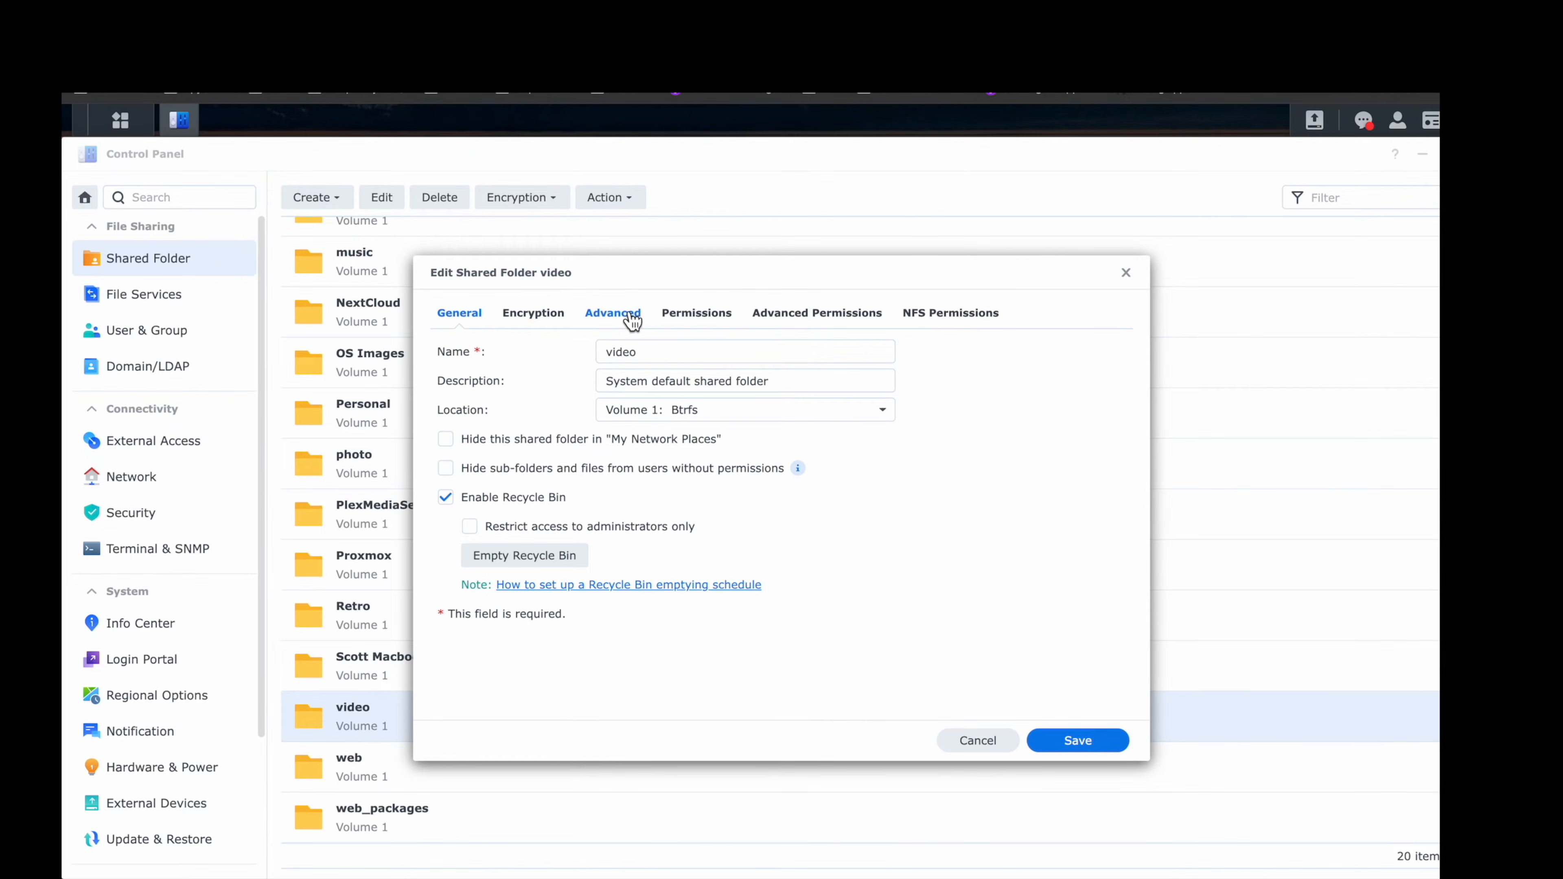
Step: Review the local users' access permissions for the video shared folder
{"action": "left_click", "coordinate": [692, 317]}
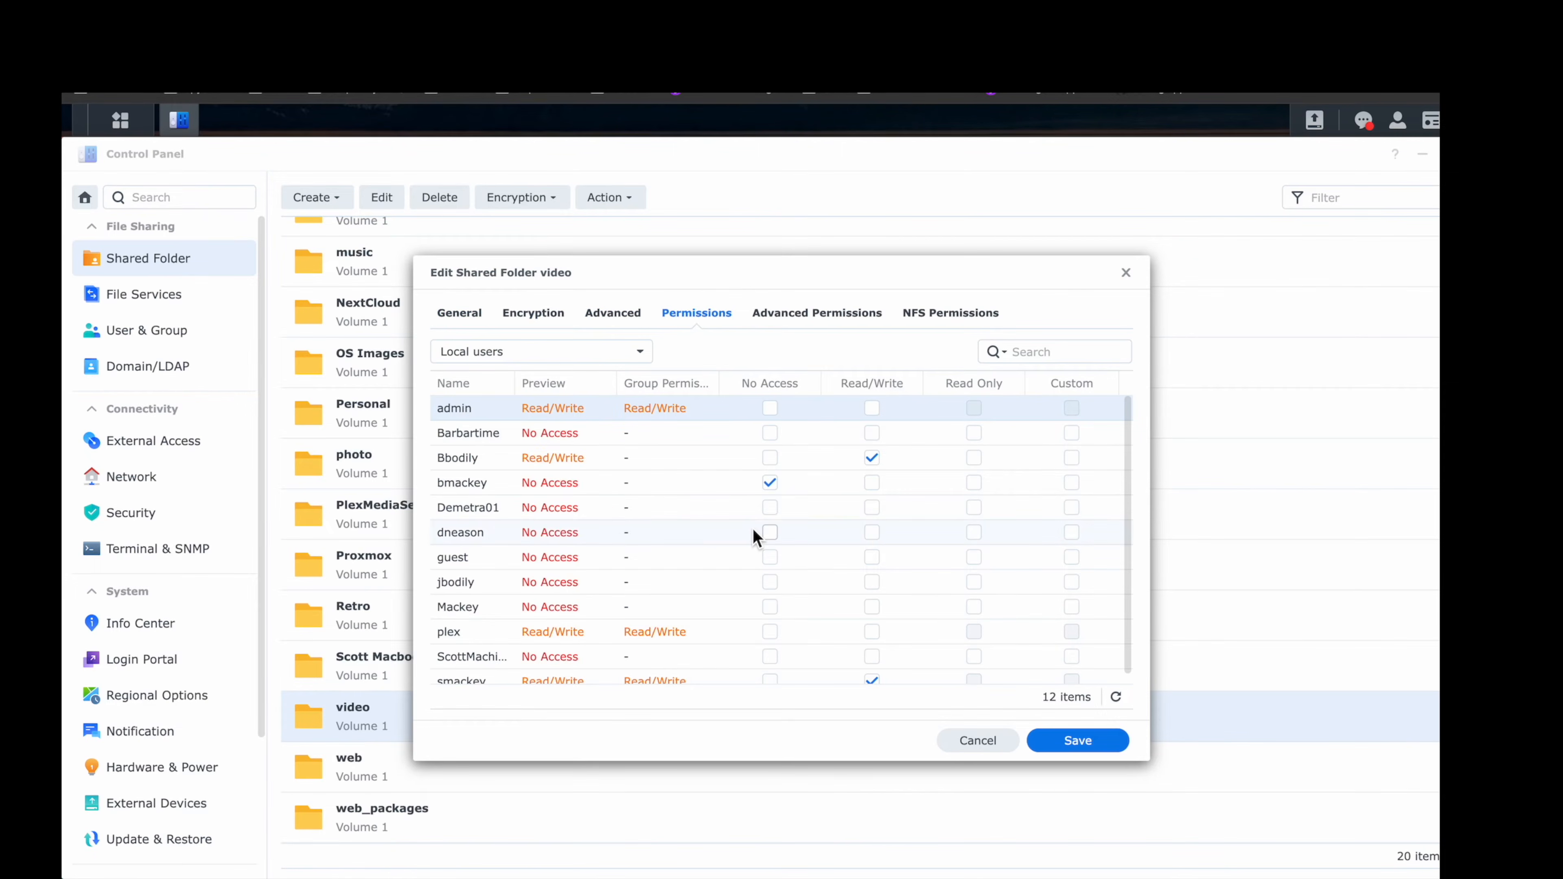
{"action": "scroll", "coordinate": [519, 621], "scroll_direction": "down", "scroll_amount": 1}
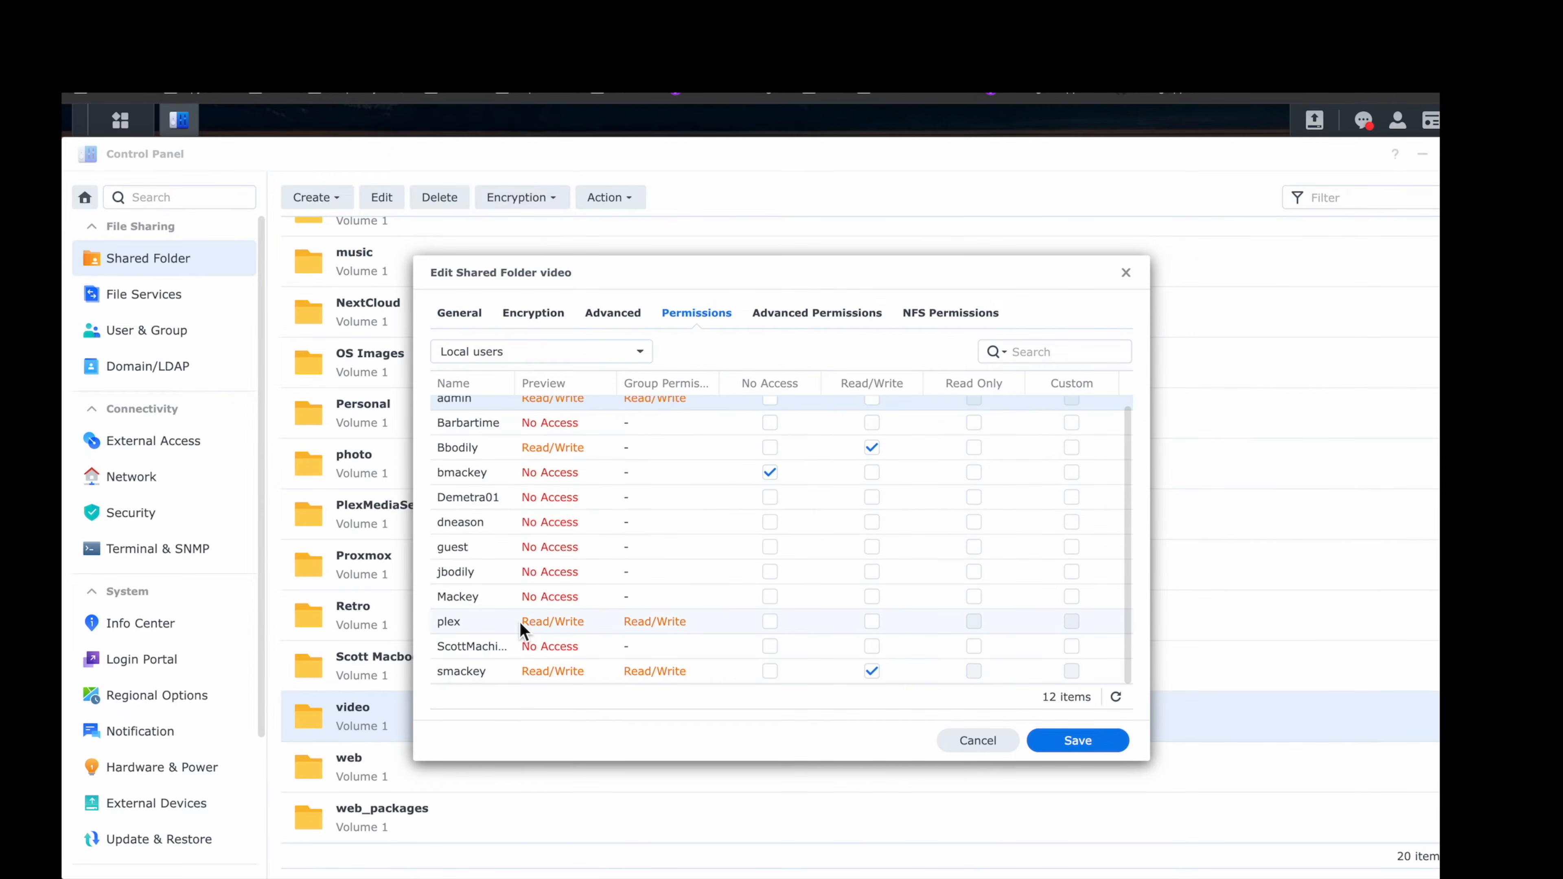
{"action": "left_click", "coordinate": [464, 671]}
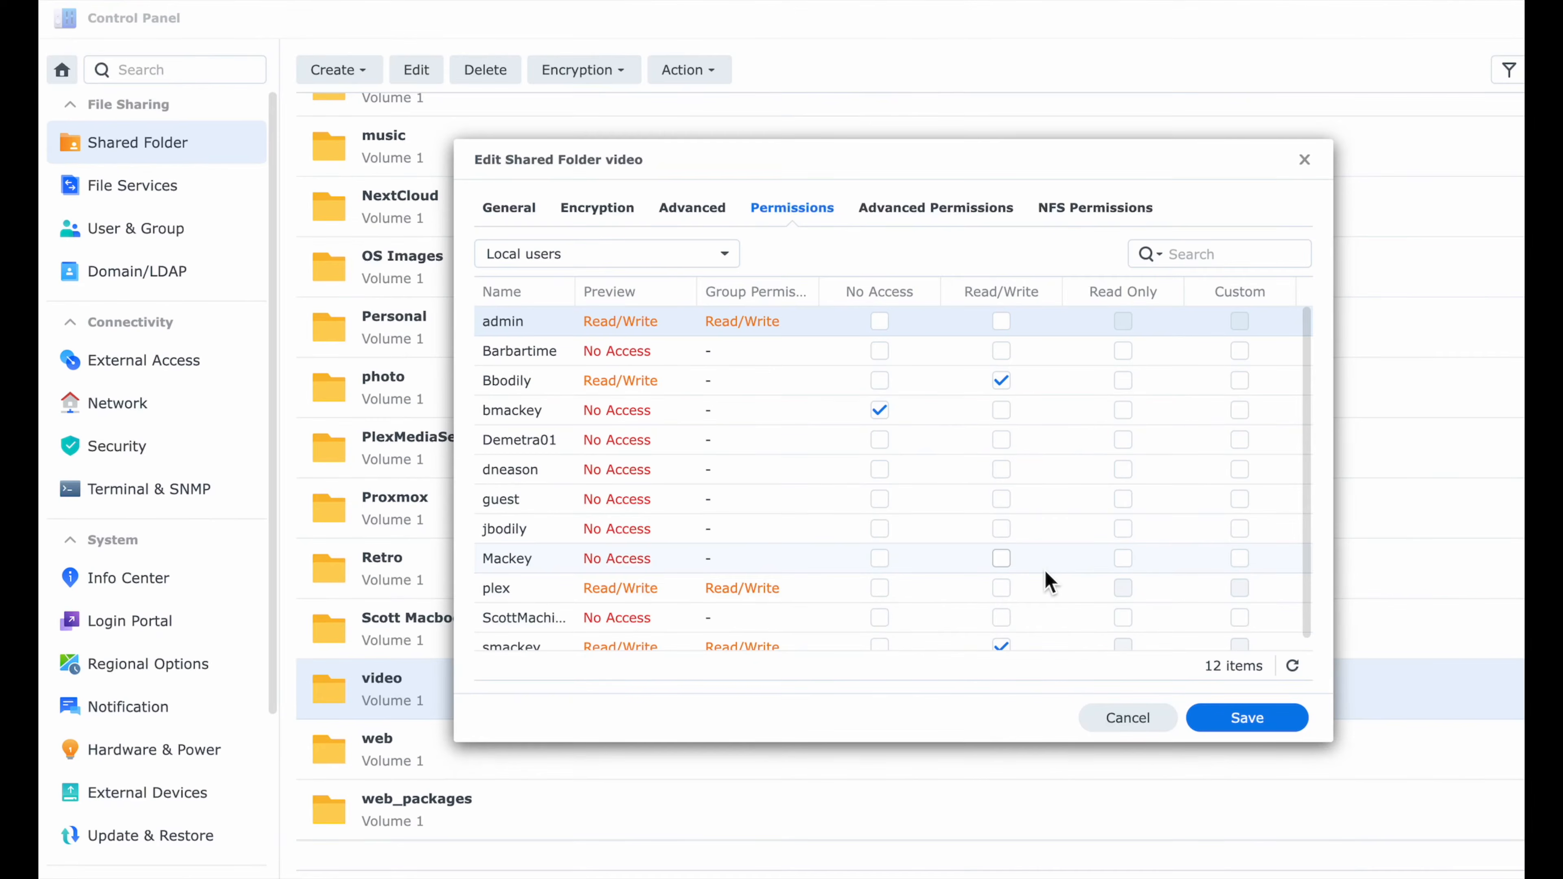
{"action": "scroll", "coordinate": [1045, 571], "scroll_direction": "down", "scroll_amount": 1}
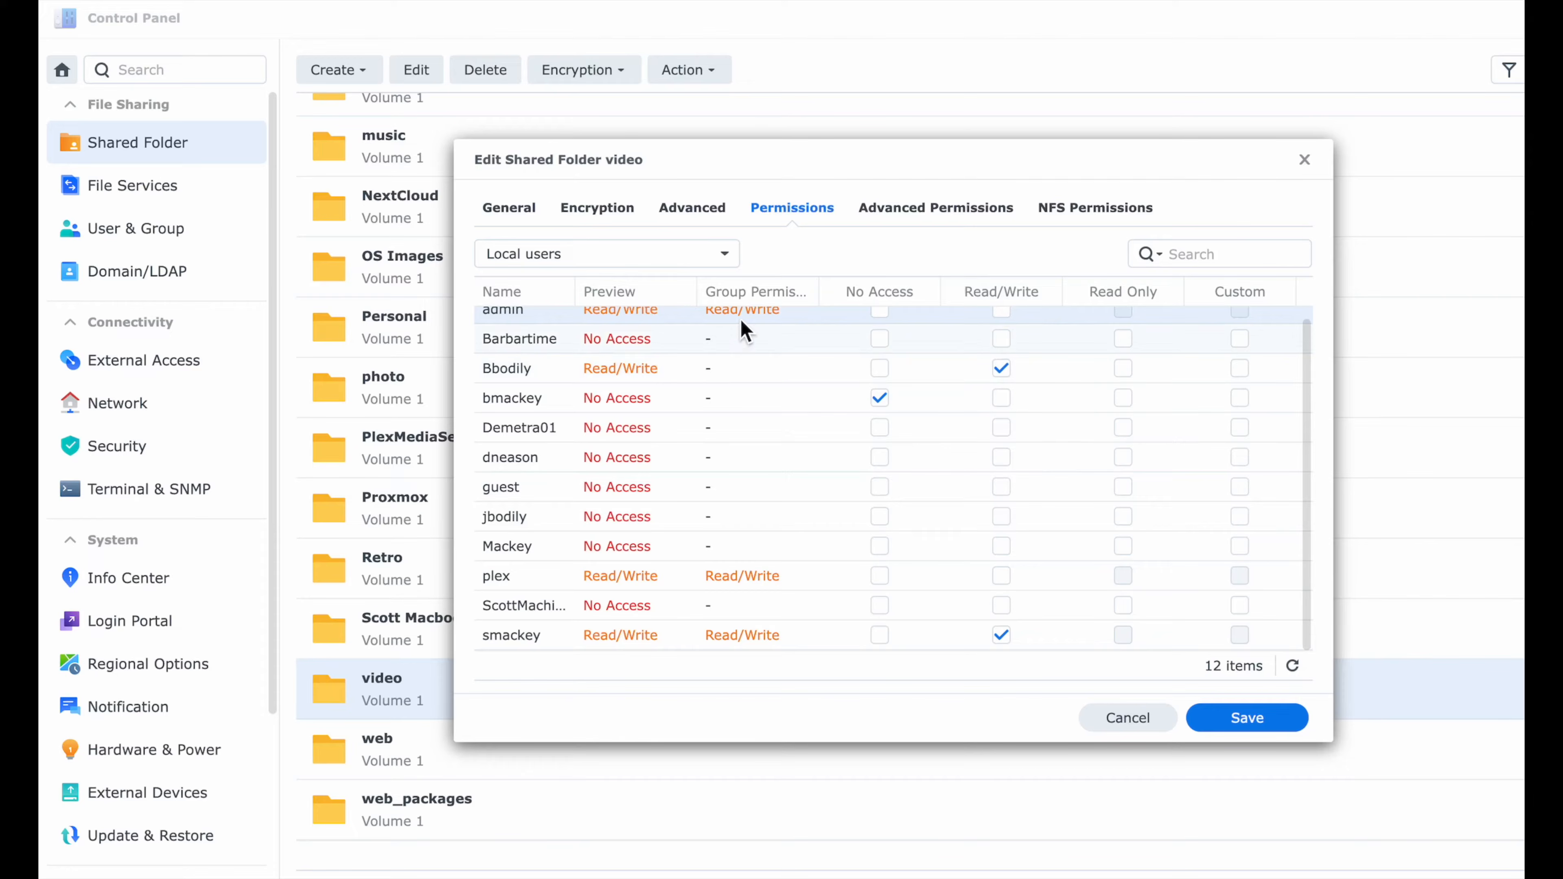
Step: Check the Enable Recycle Bin option in the general settings of the video shared folder
{"action": "left_click", "coordinate": [527, 217]}
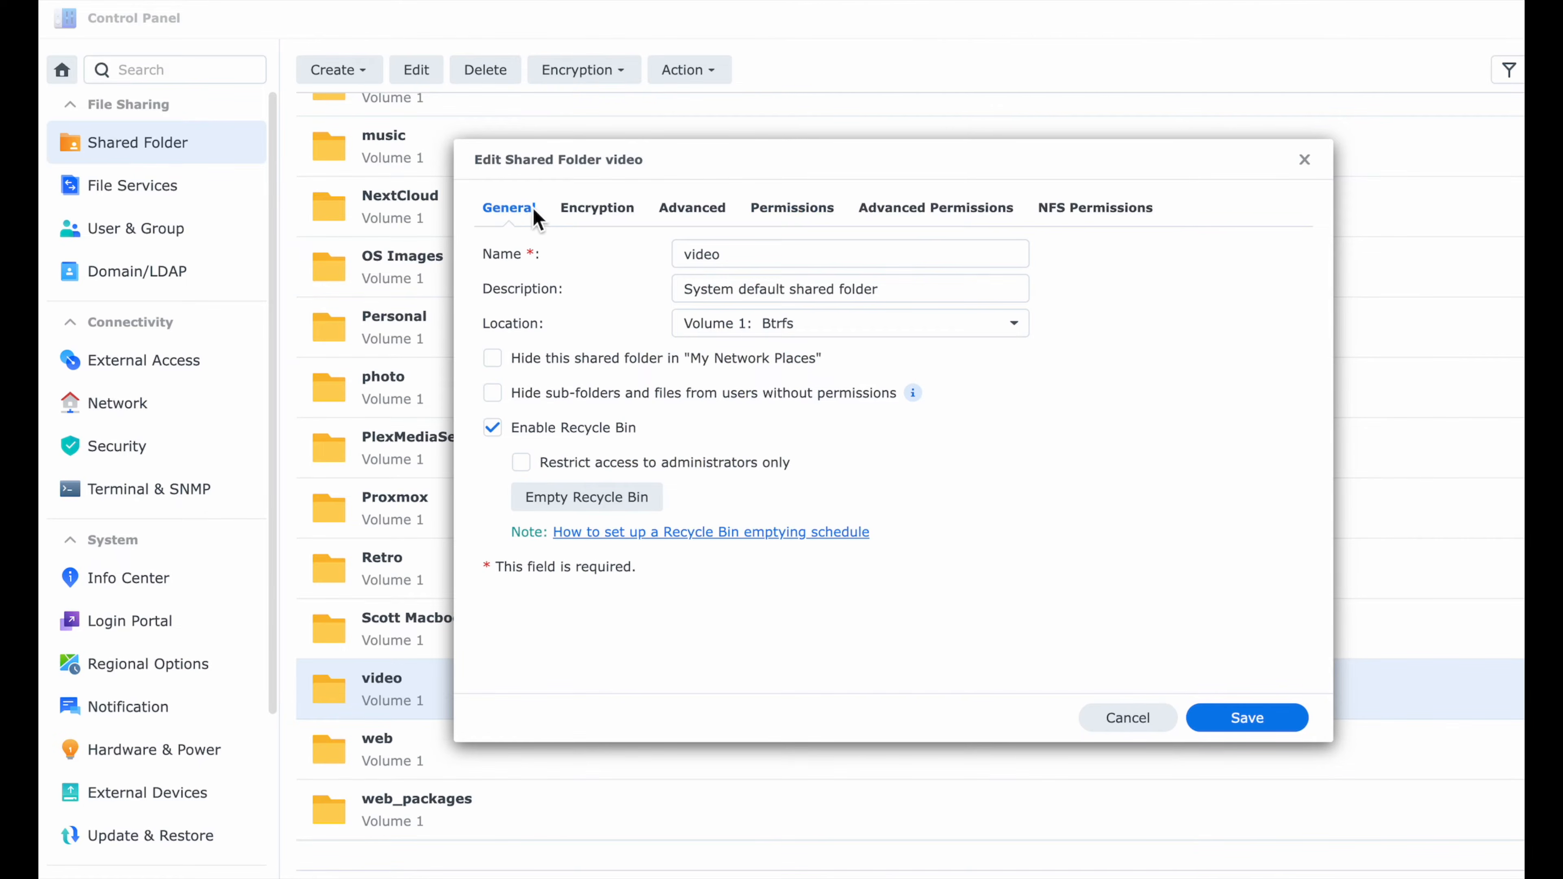
{"action": "left_click", "coordinate": [535, 434]}
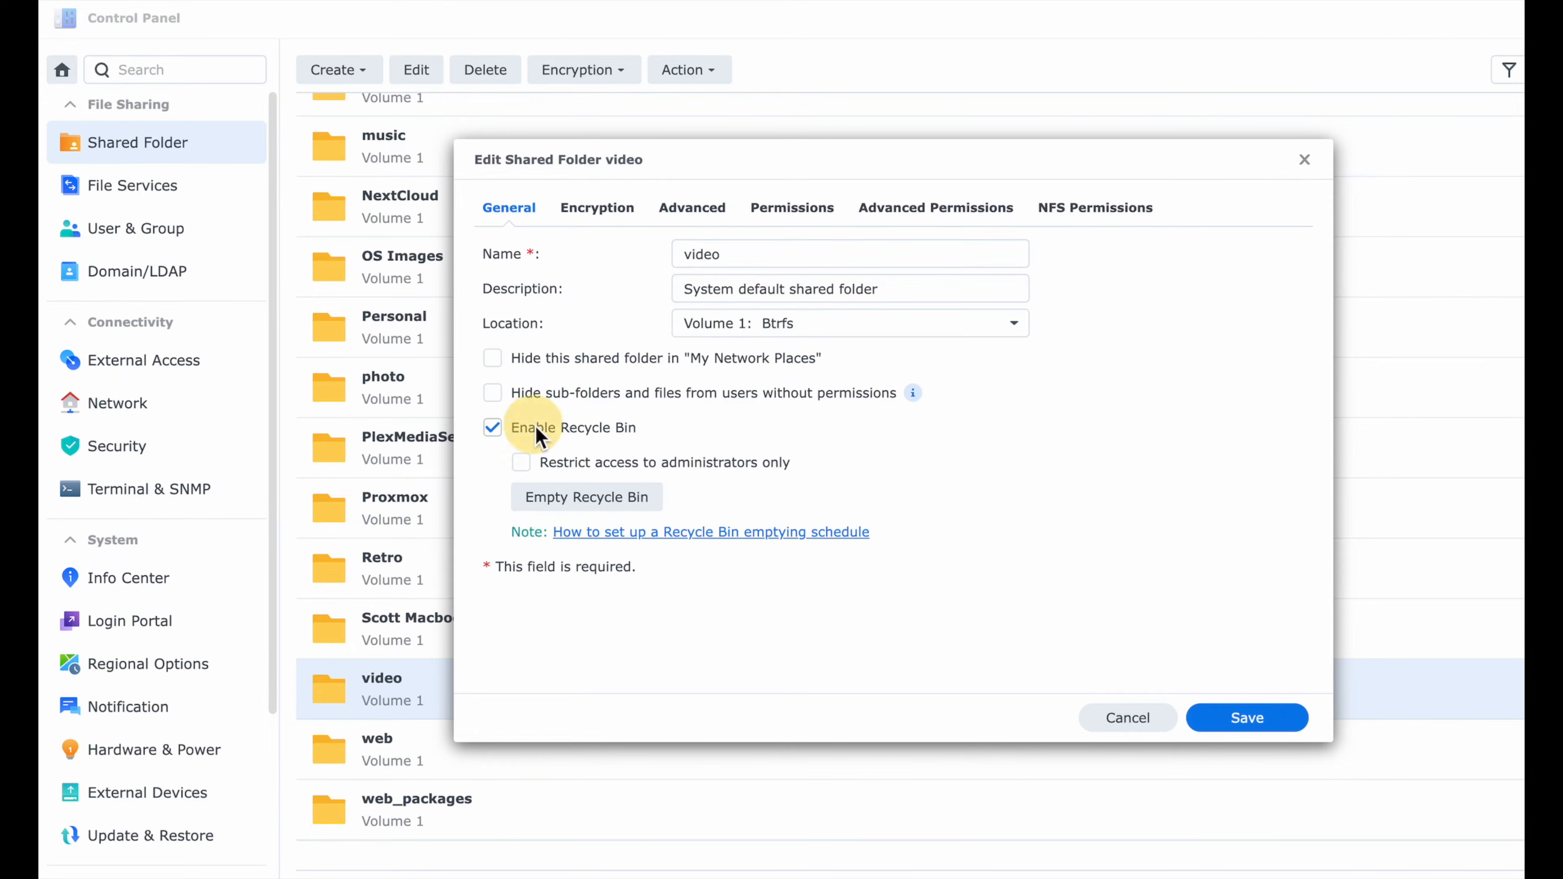
{"action": "left_click", "coordinate": [499, 426]}
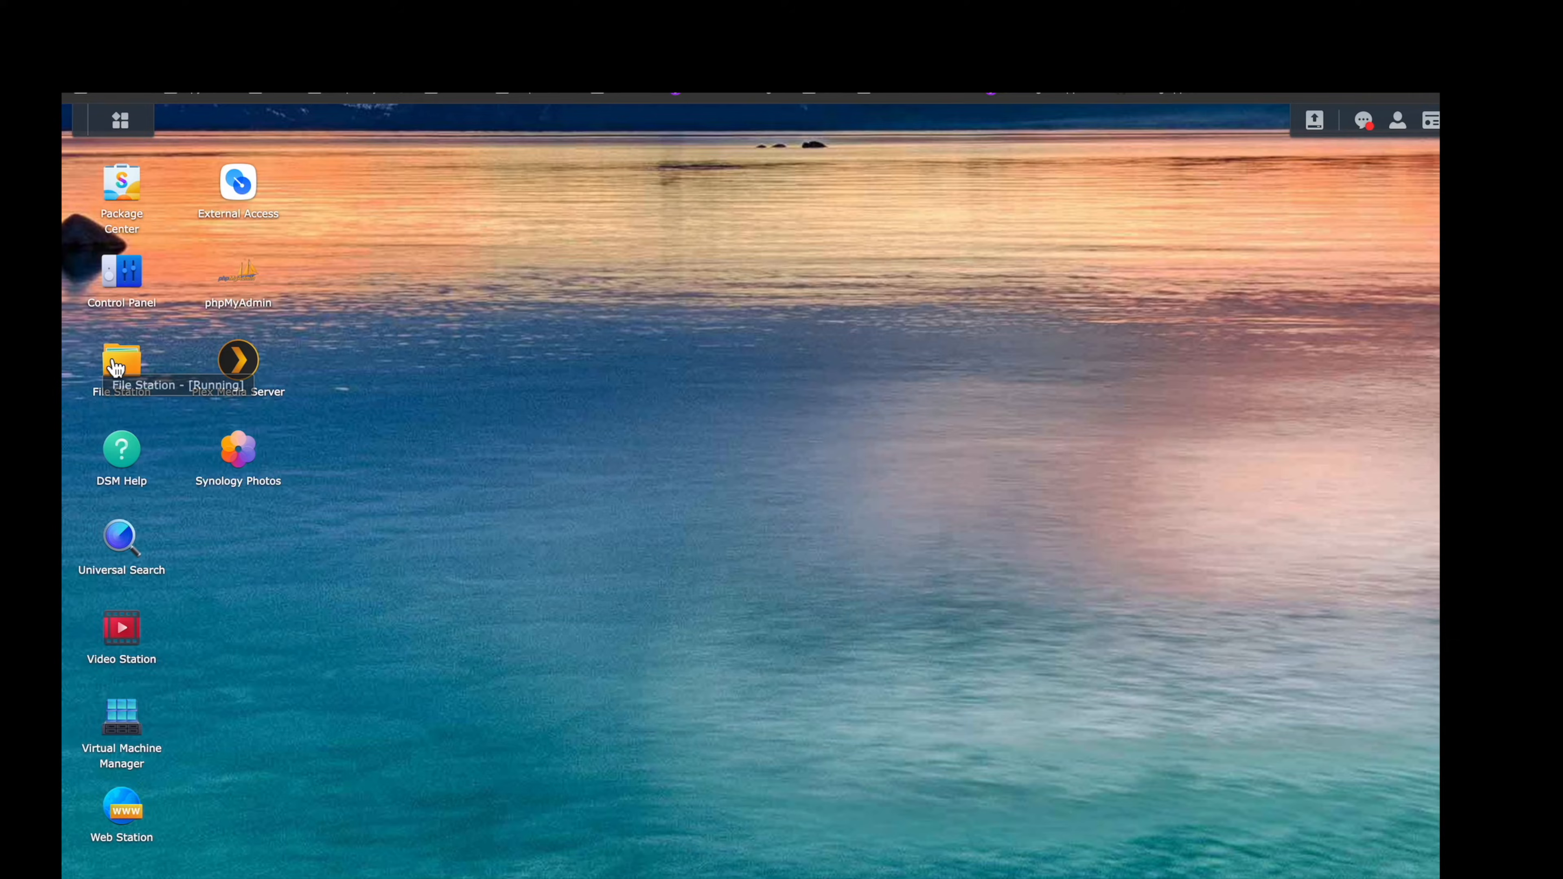
Step: Look at the #recycle folder inside the video shared folder in File Station, and close File Station
{"action": "left_click", "coordinate": [117, 362]}
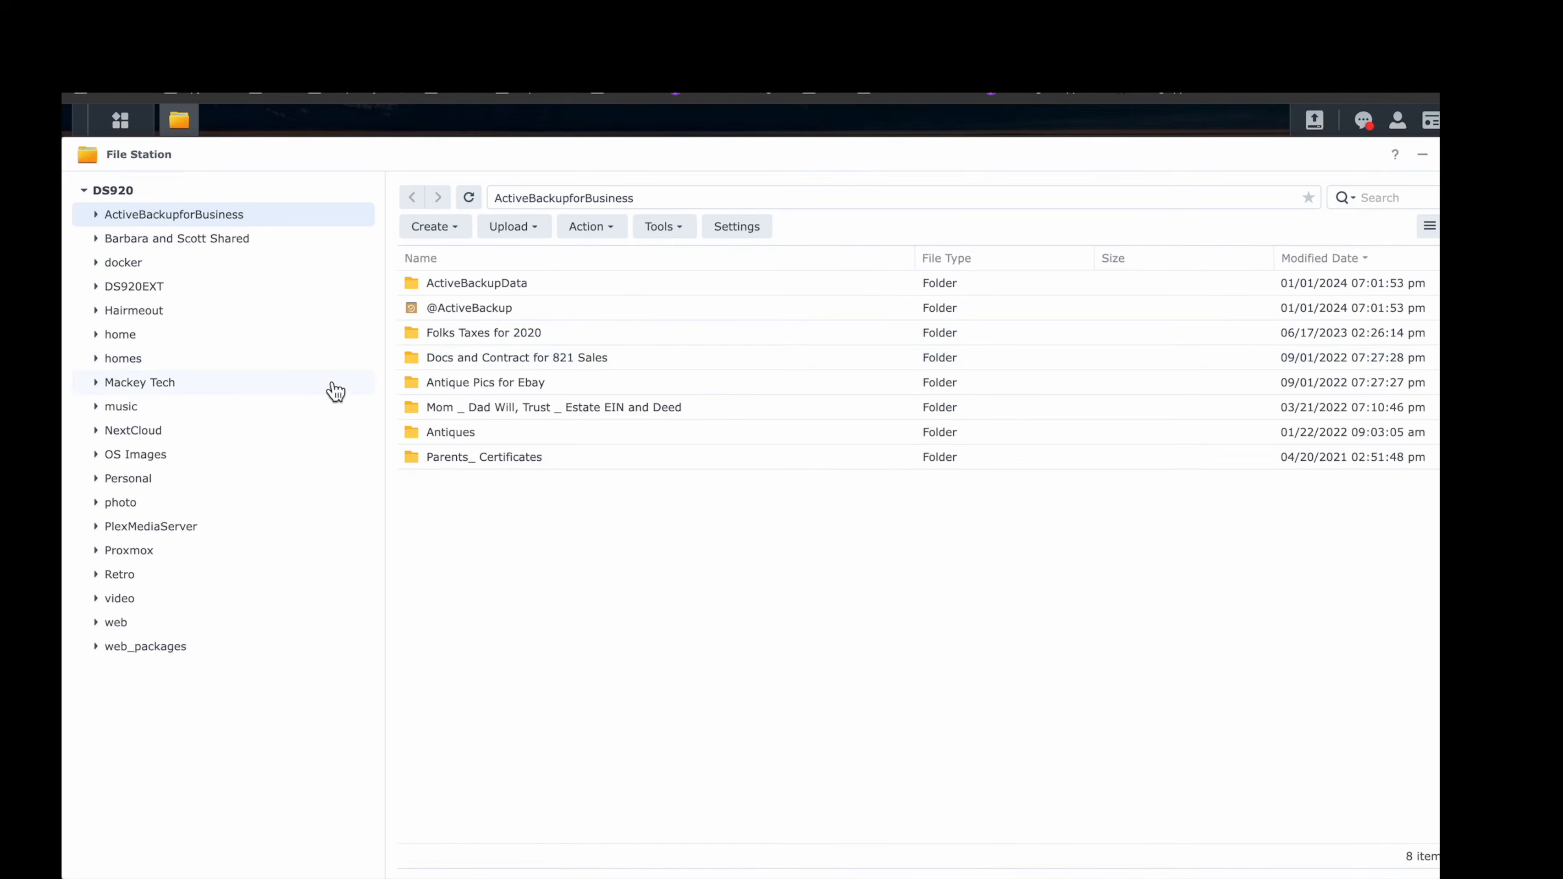
{"action": "left_click", "coordinate": [130, 599]}
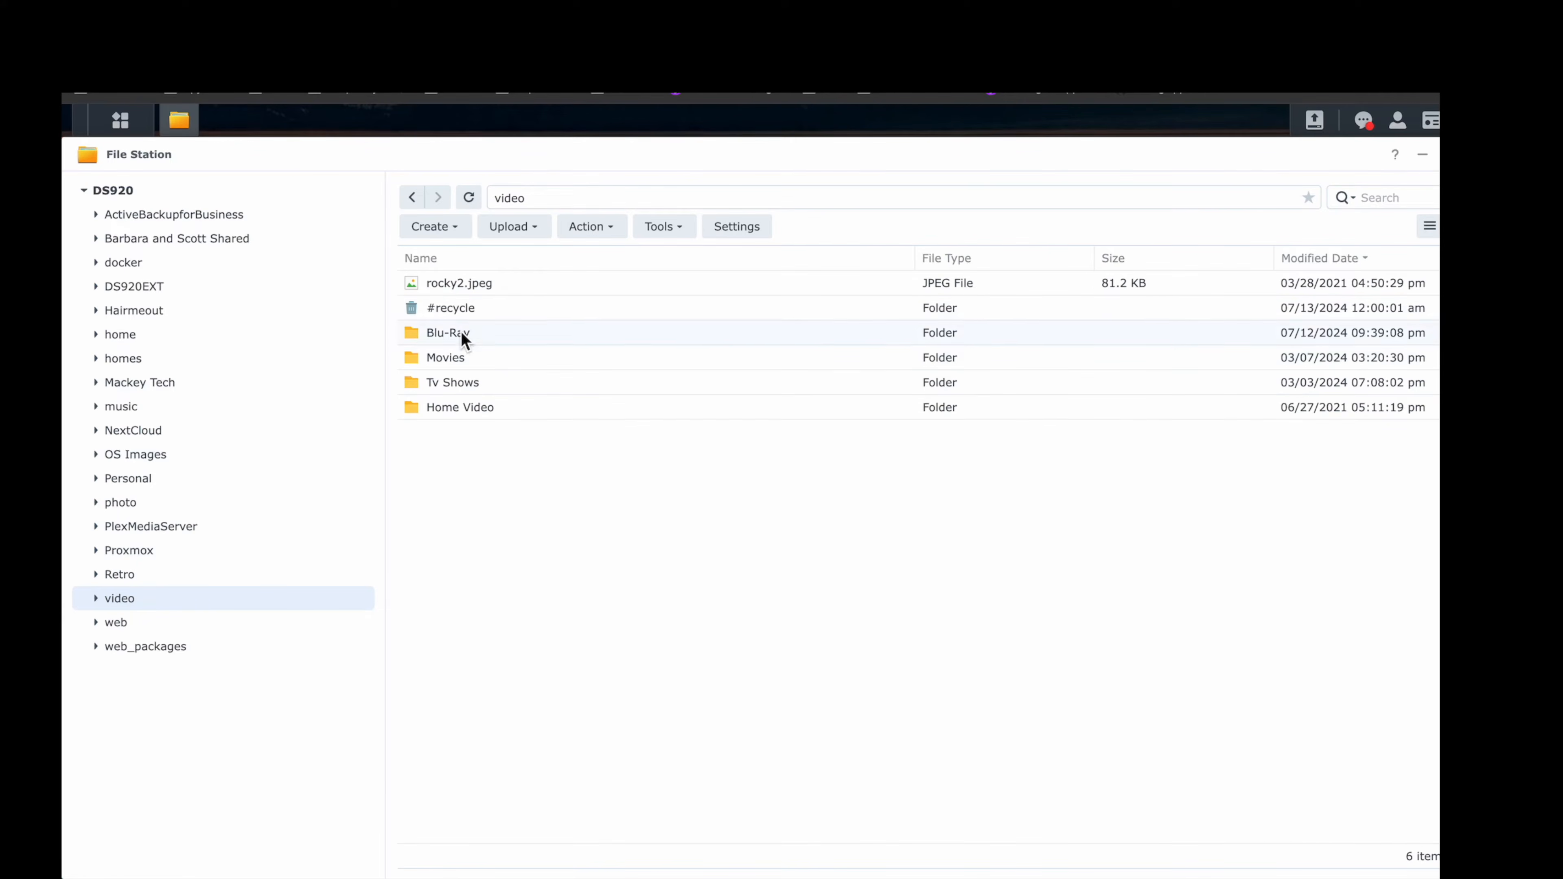
{"action": "left_click", "coordinate": [464, 307]}
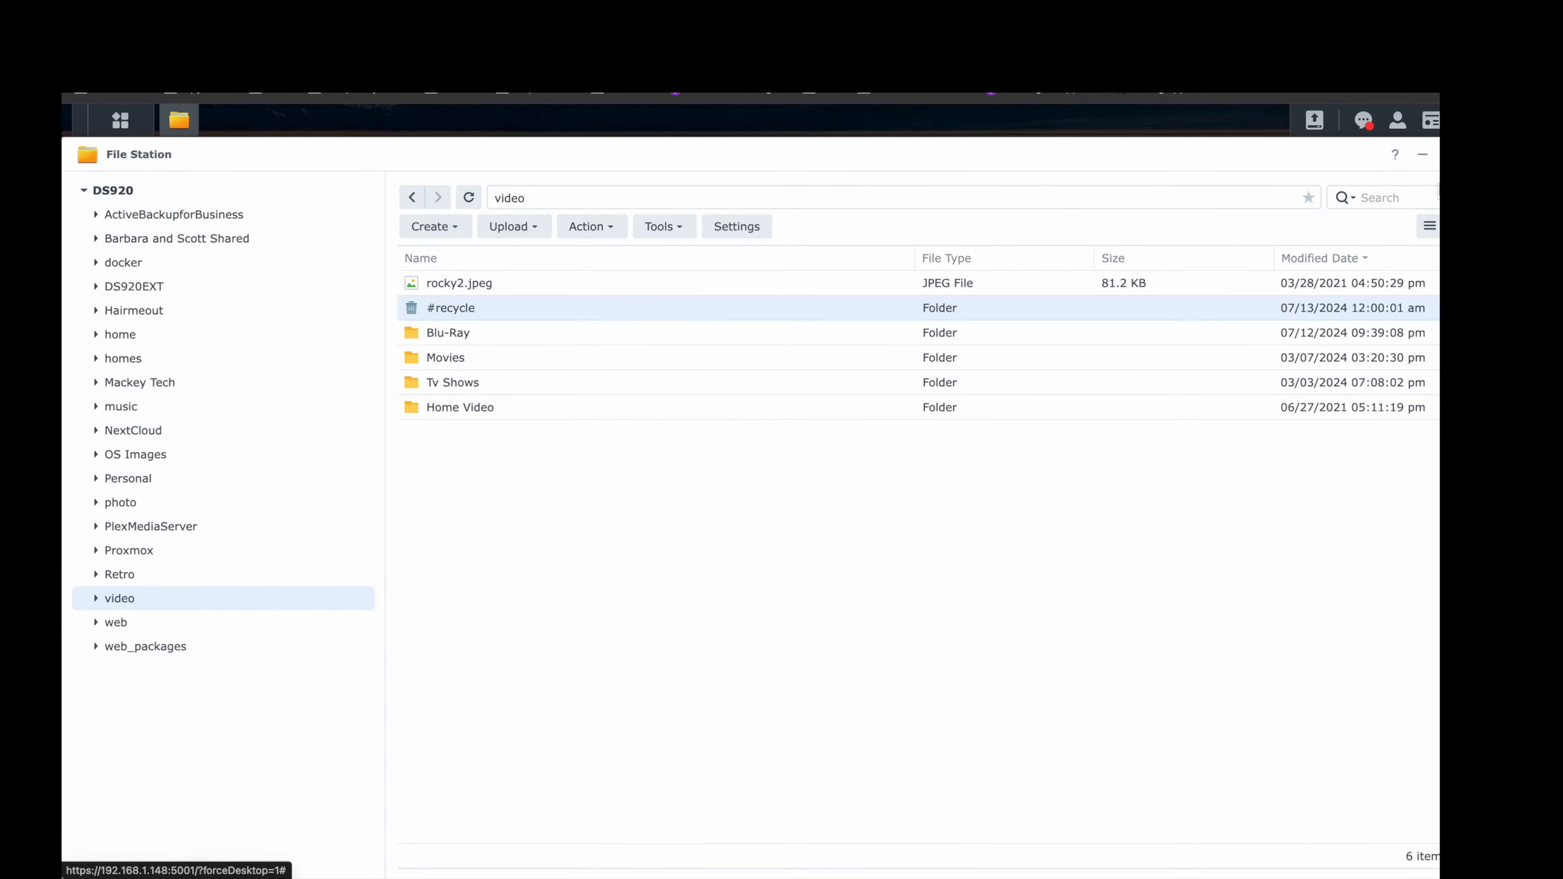
{"action": "left_click", "coordinate": [1476, 155]}
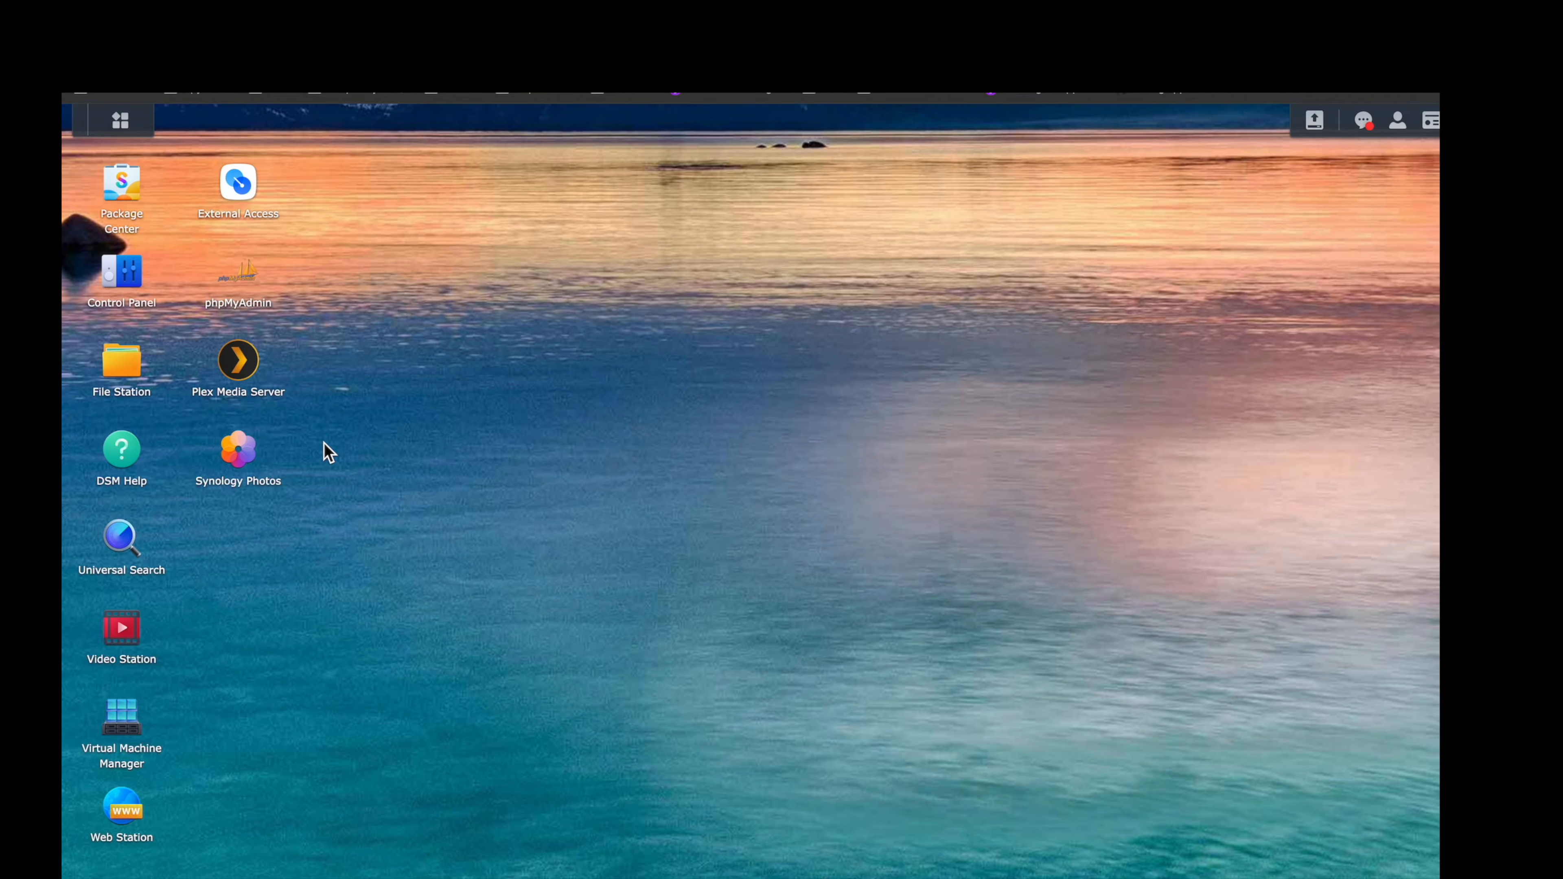
Step: Open the File Services settings in Control Panel and review the SMB service and Windows network discovery options
{"action": "left_click", "coordinate": [126, 272]}
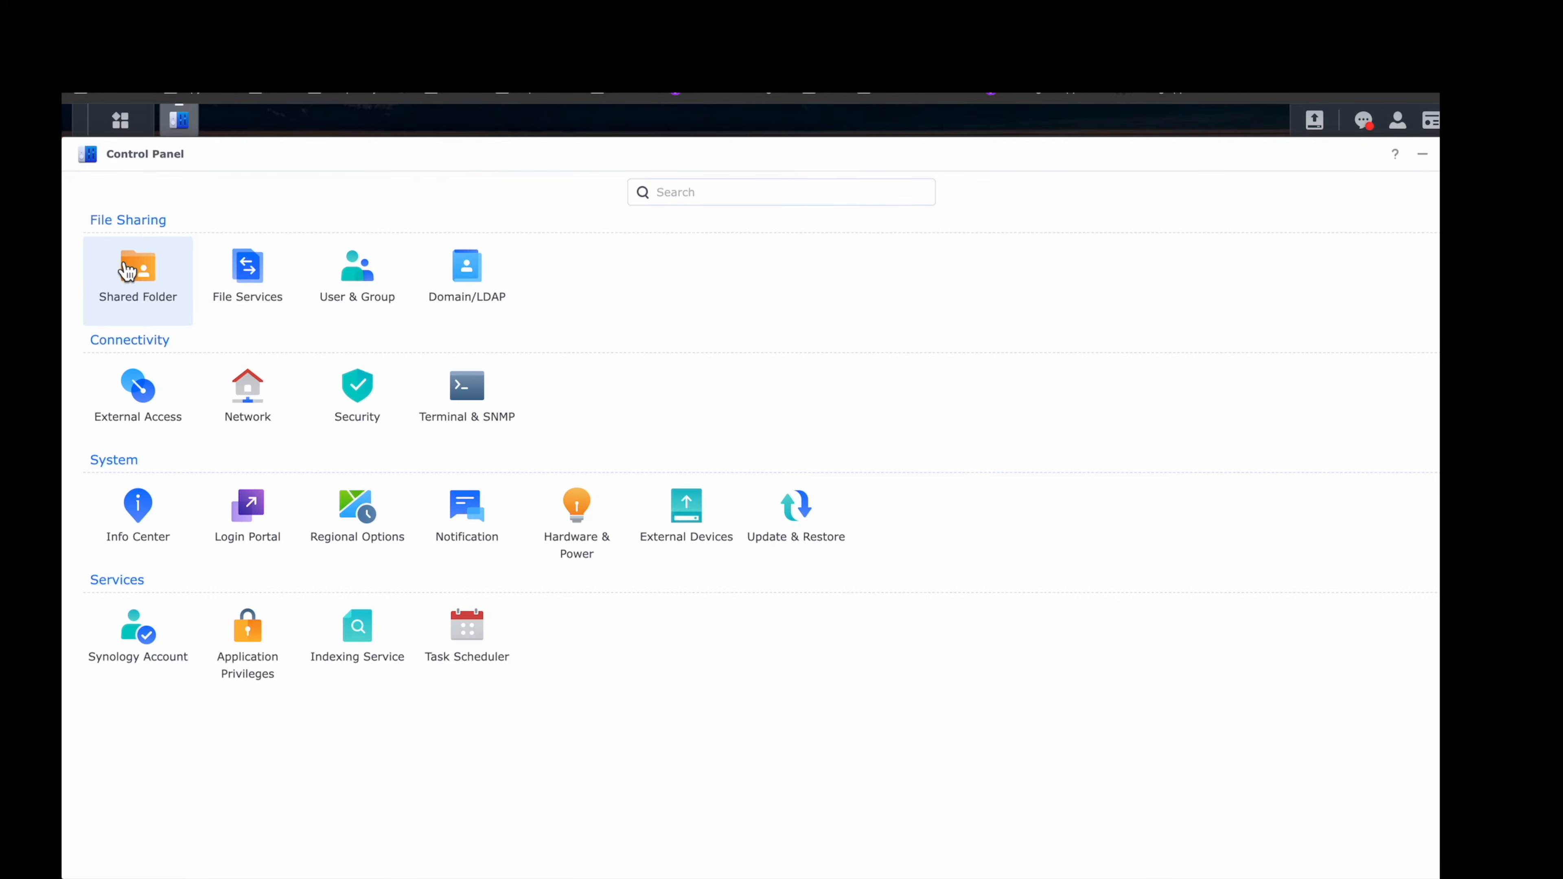
{"action": "left_click", "coordinate": [271, 273]}
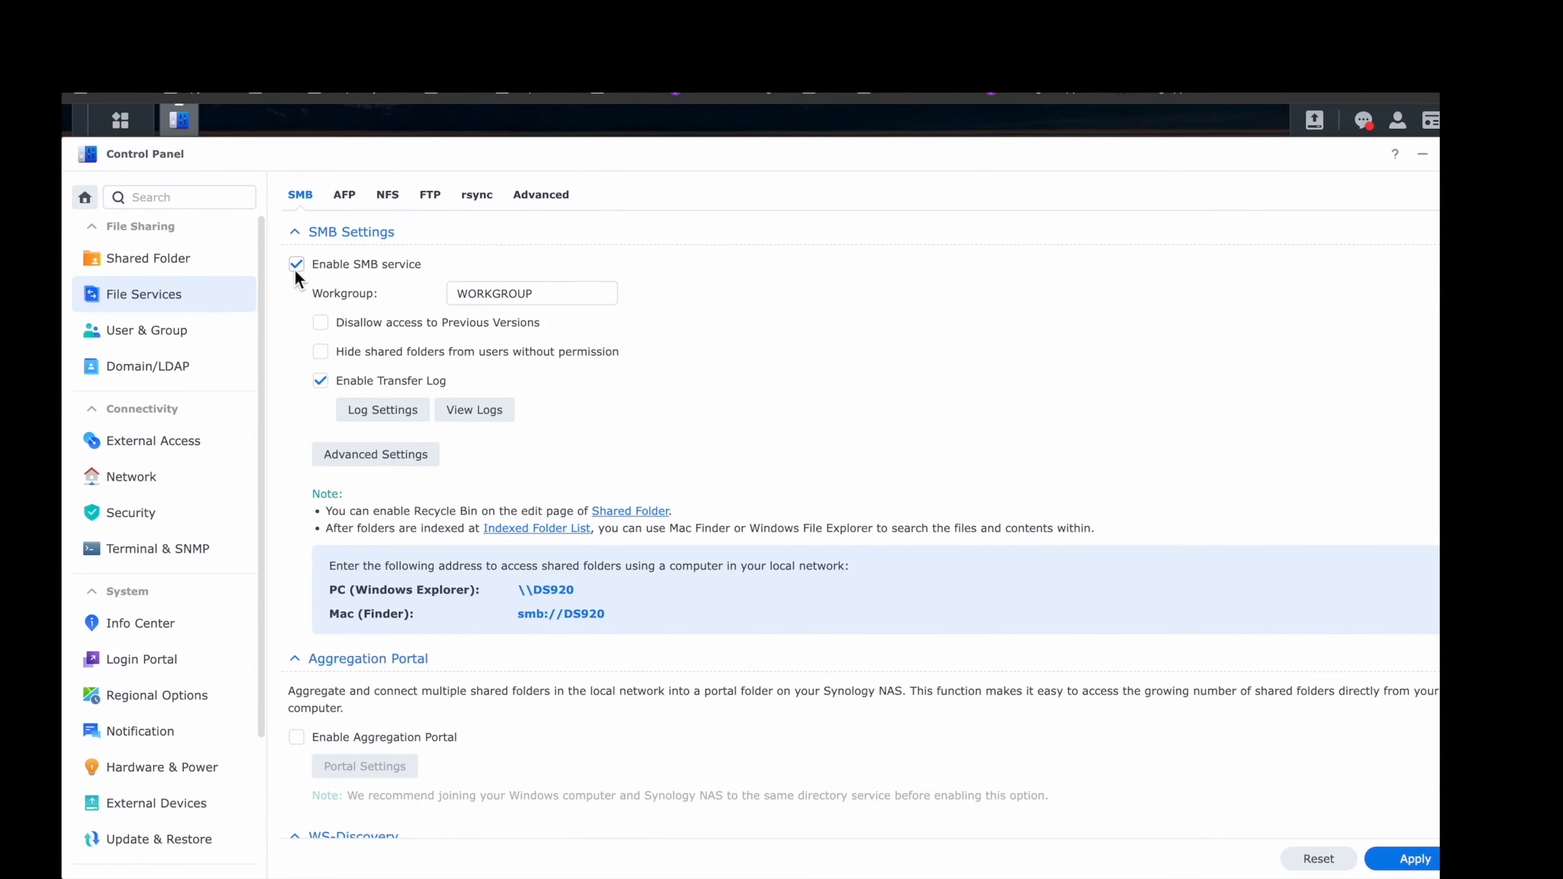
{"action": "scroll", "coordinate": [431, 462], "scroll_direction": "down", "scroll_amount": 2}
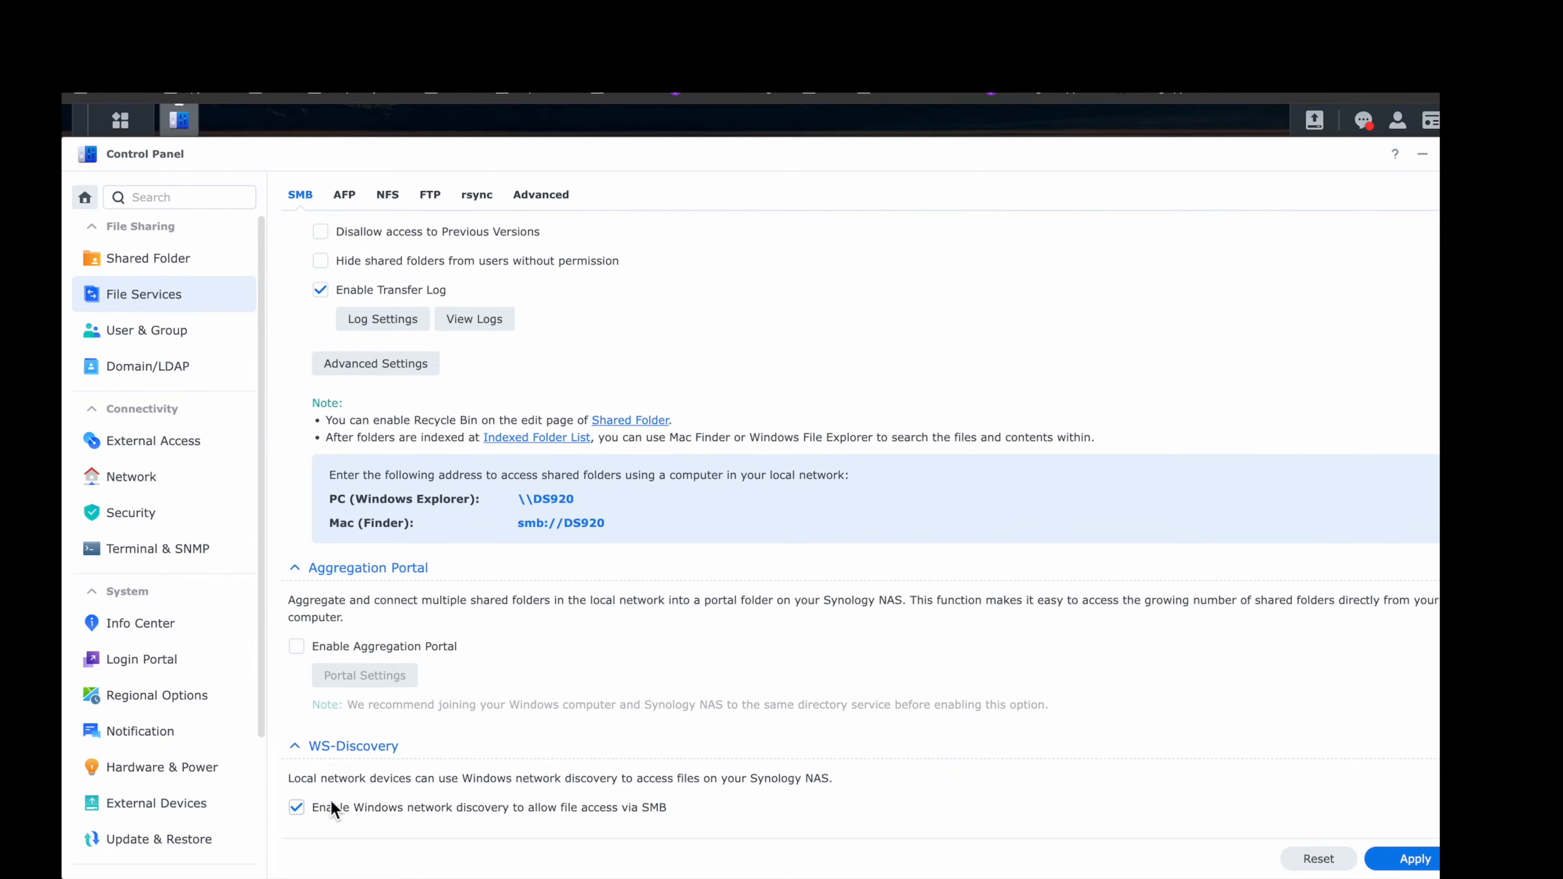
{"action": "scroll", "coordinate": [315, 808], "scroll_direction": "up", "scroll_amount": 2}
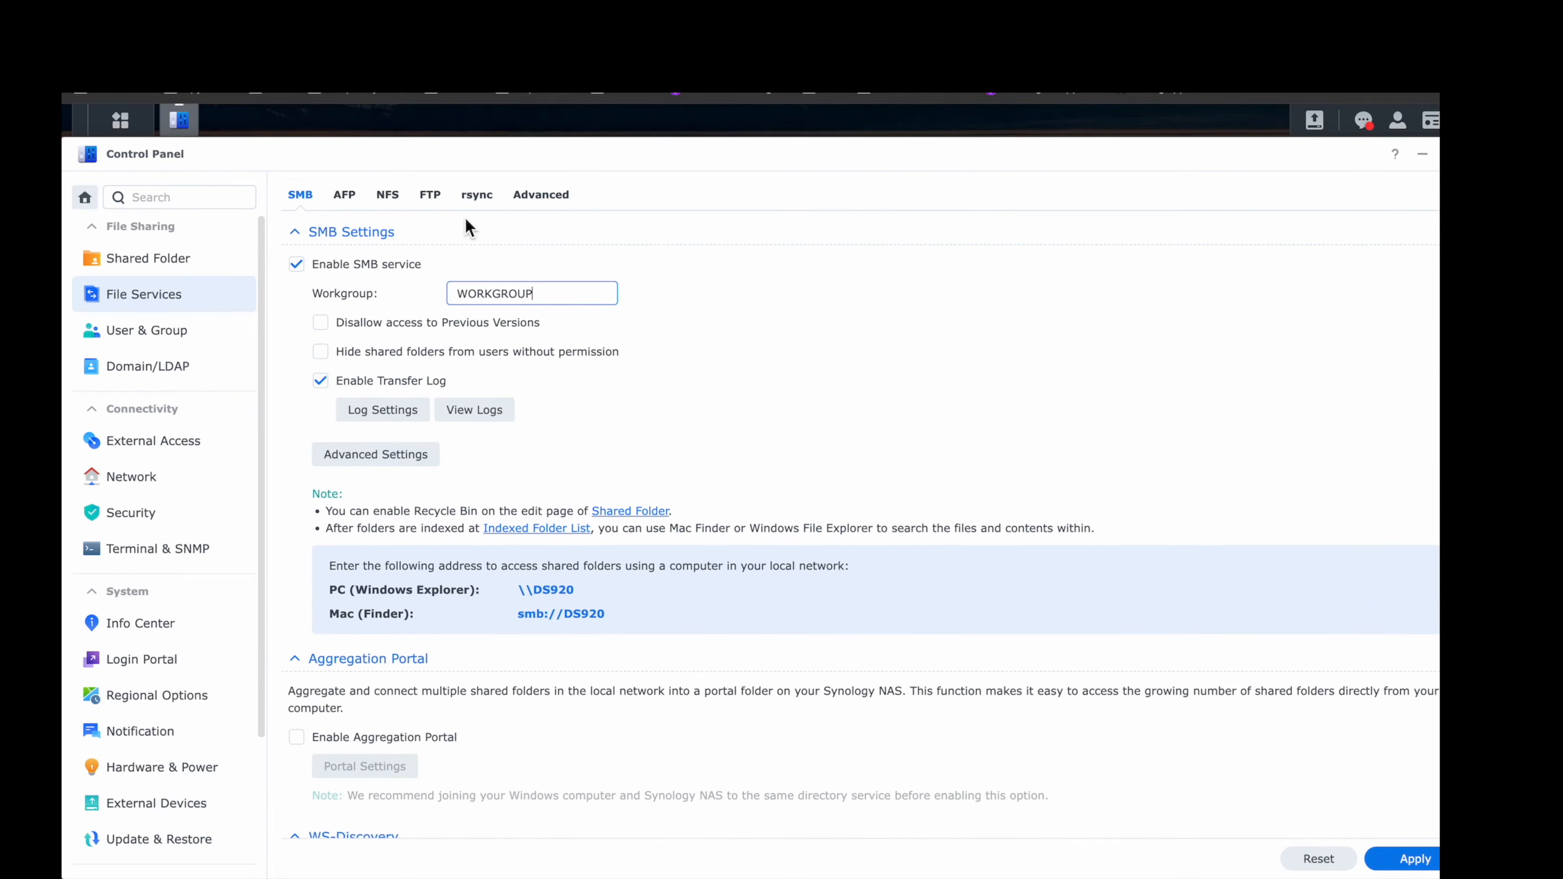
Step: Check the FTP and FTPS service settings, and return to the SMB settings to review the shared folder access addresses
{"action": "left_click", "coordinate": [433, 198]}
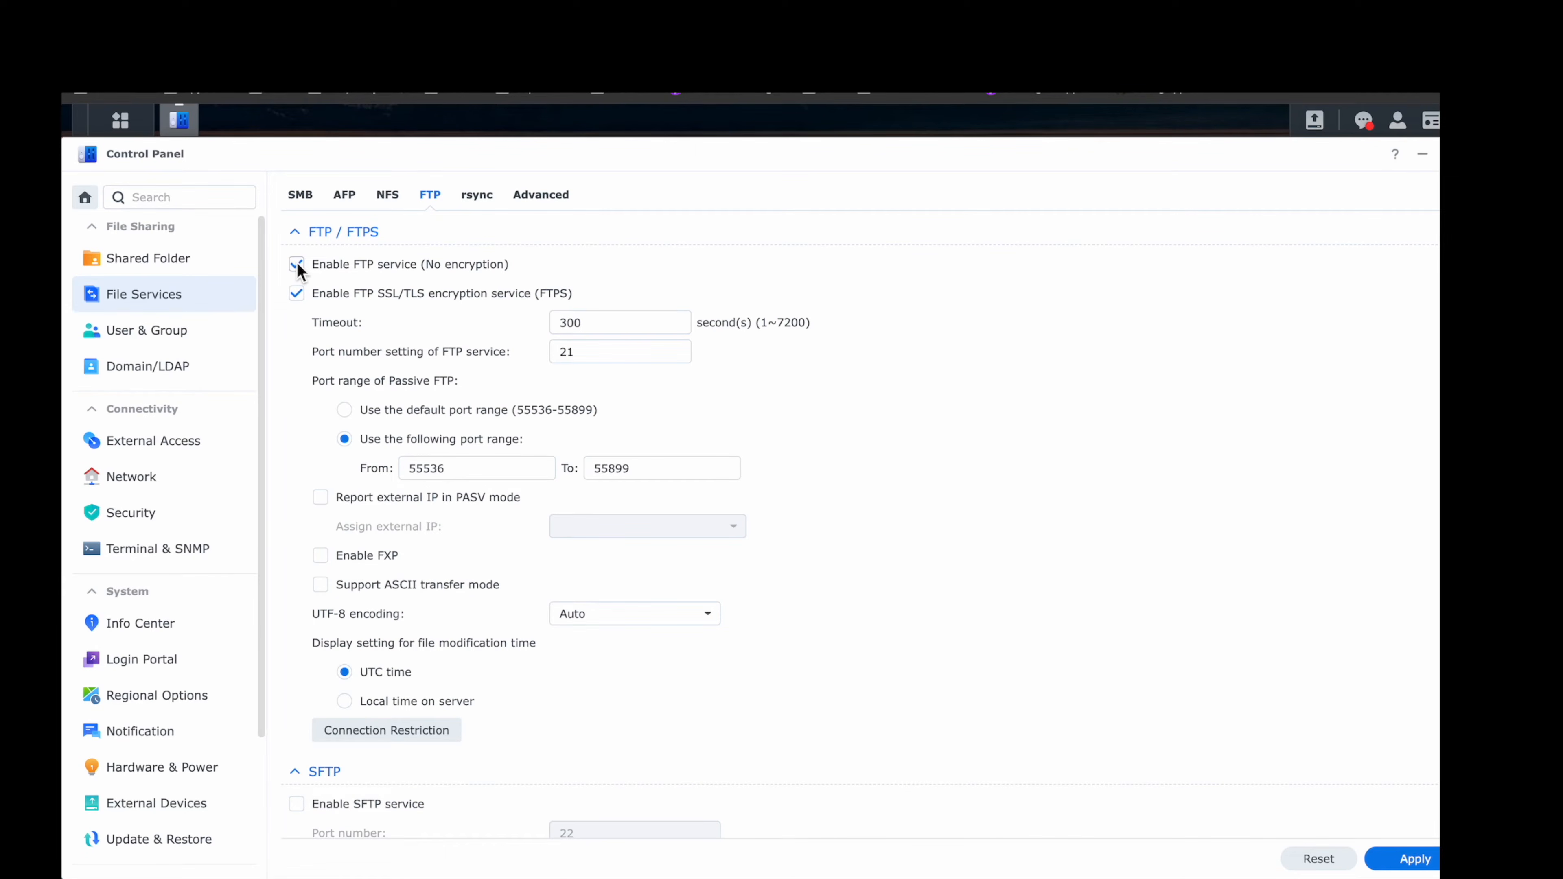
{"action": "left_click", "coordinate": [300, 194]}
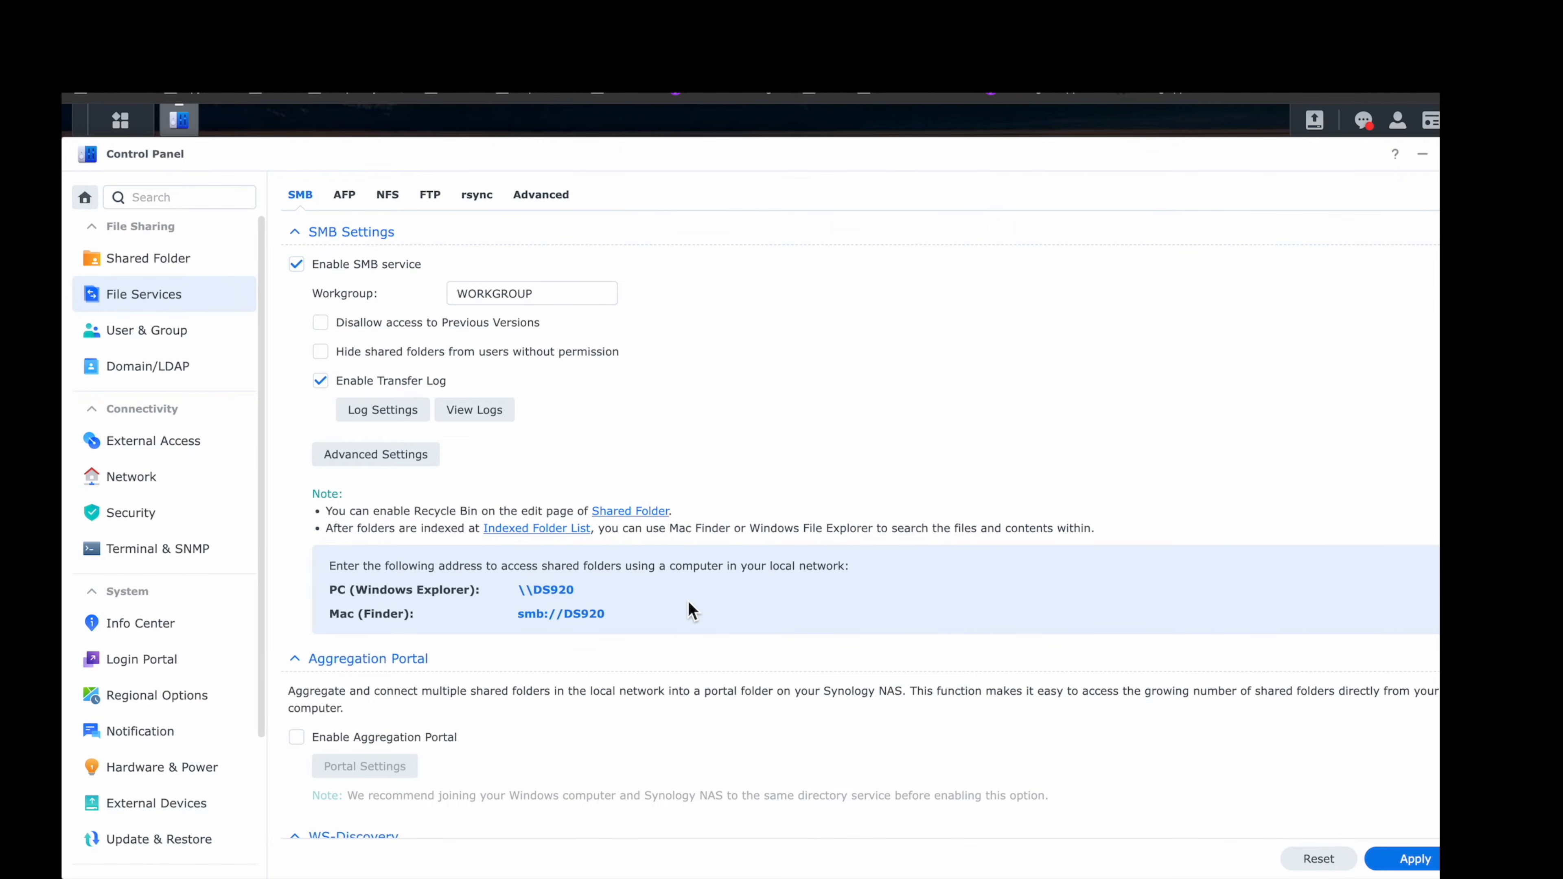
{"action": "scroll", "coordinate": [692, 611], "scroll_direction": "down", "scroll_amount": 2}
{"action": "scroll", "coordinate": [680, 598], "scroll_direction": "up", "scroll_amount": 1}
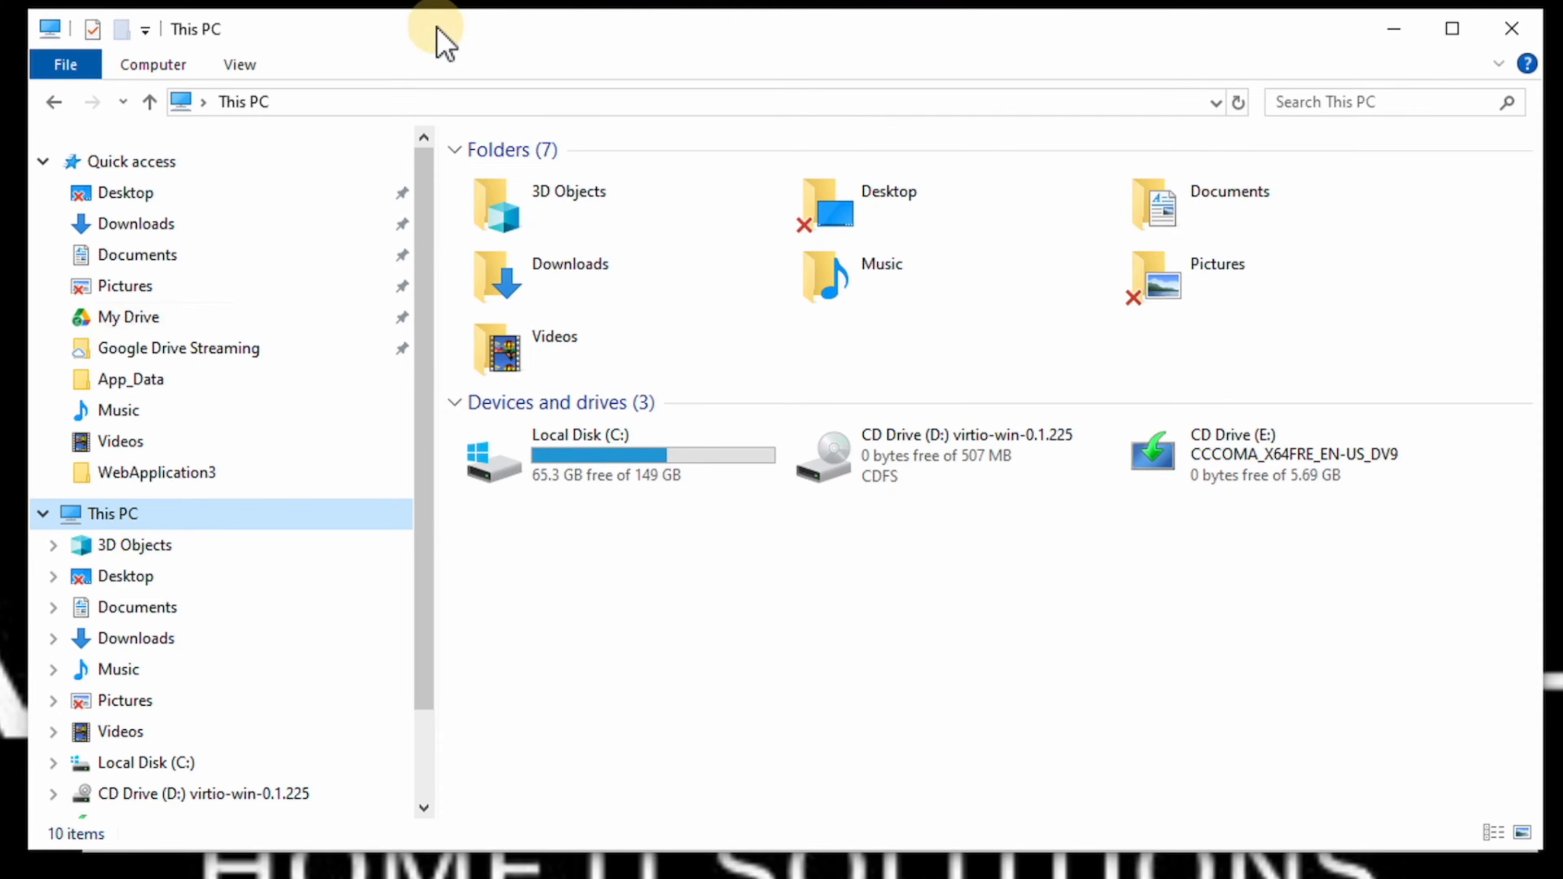
Step: Start adding a network location from This PC in Windows File Explorer, choosing a custom network location
{"action": "left_click_drag", "start_coordinate": [438, 28], "coordinate": [438, 14]}
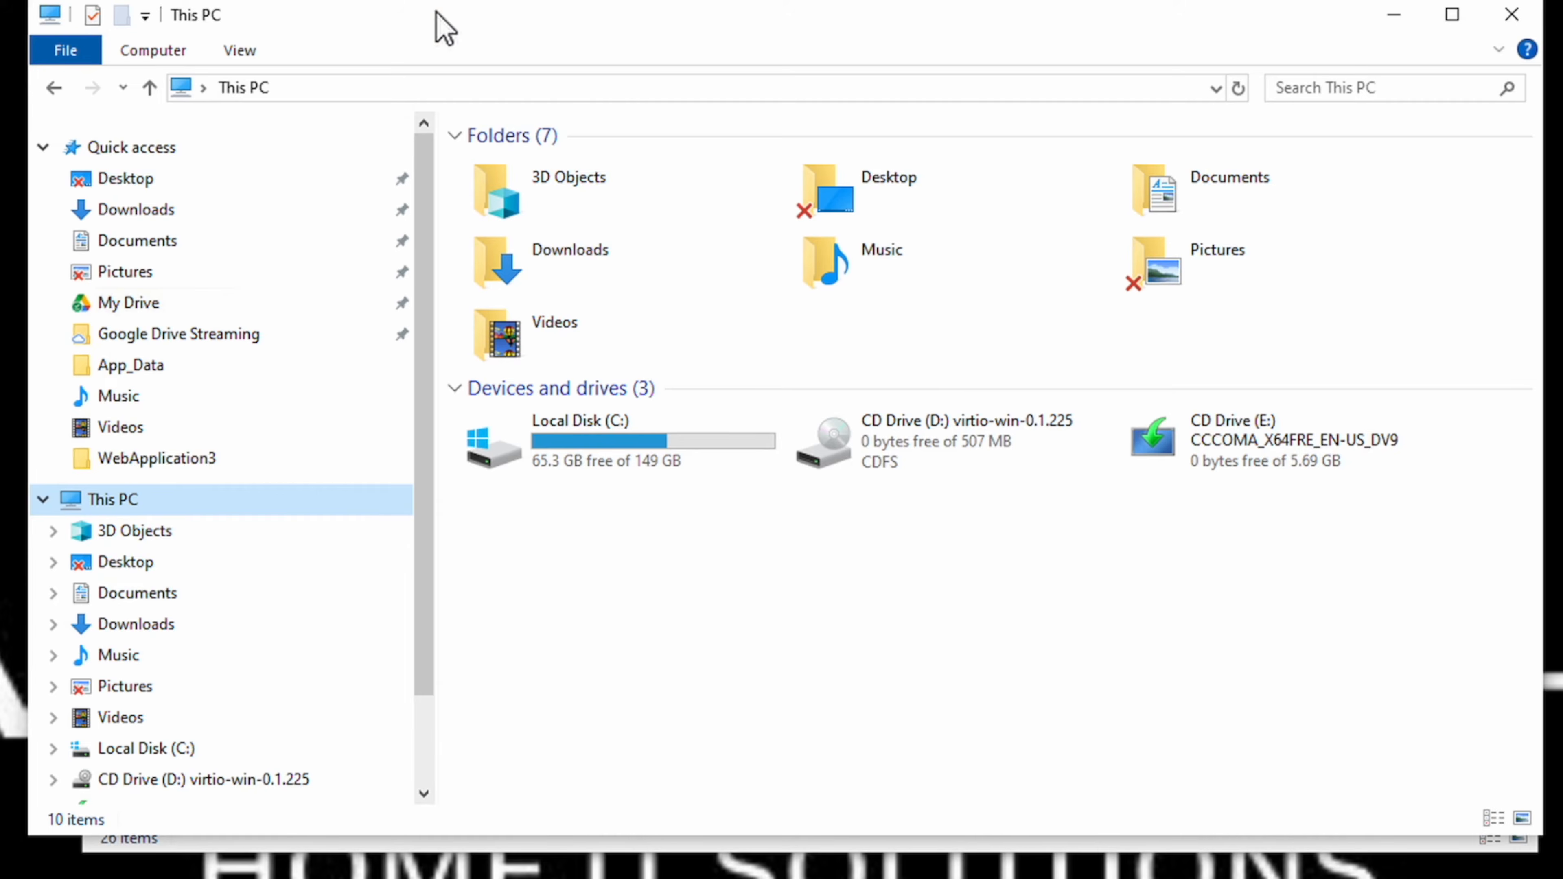
{"action": "left_click", "coordinate": [43, 500]}
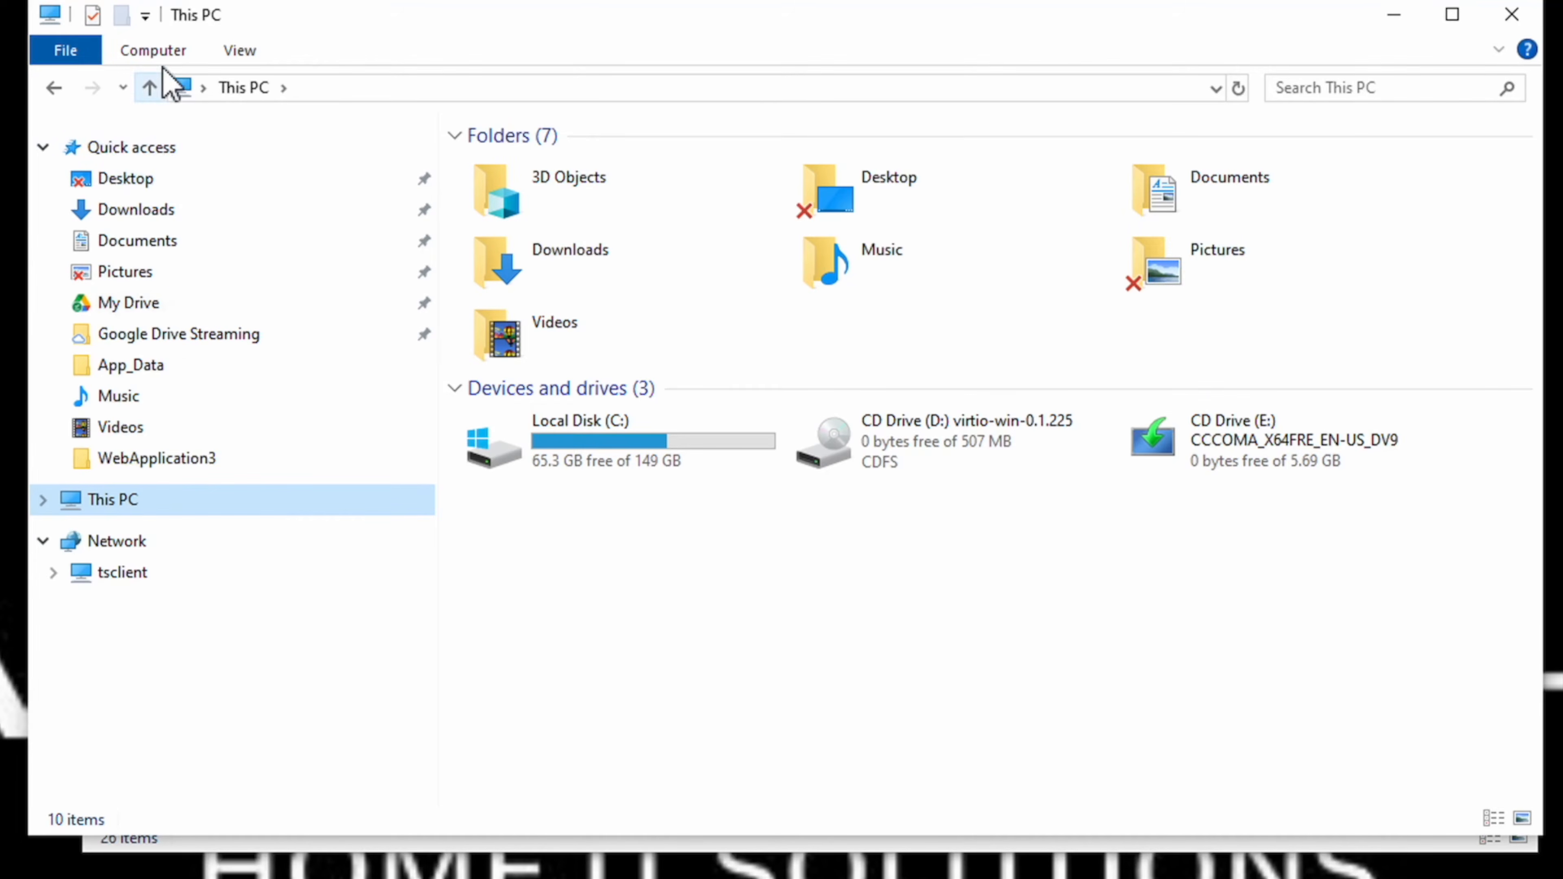
{"action": "left_click", "coordinate": [161, 52]}
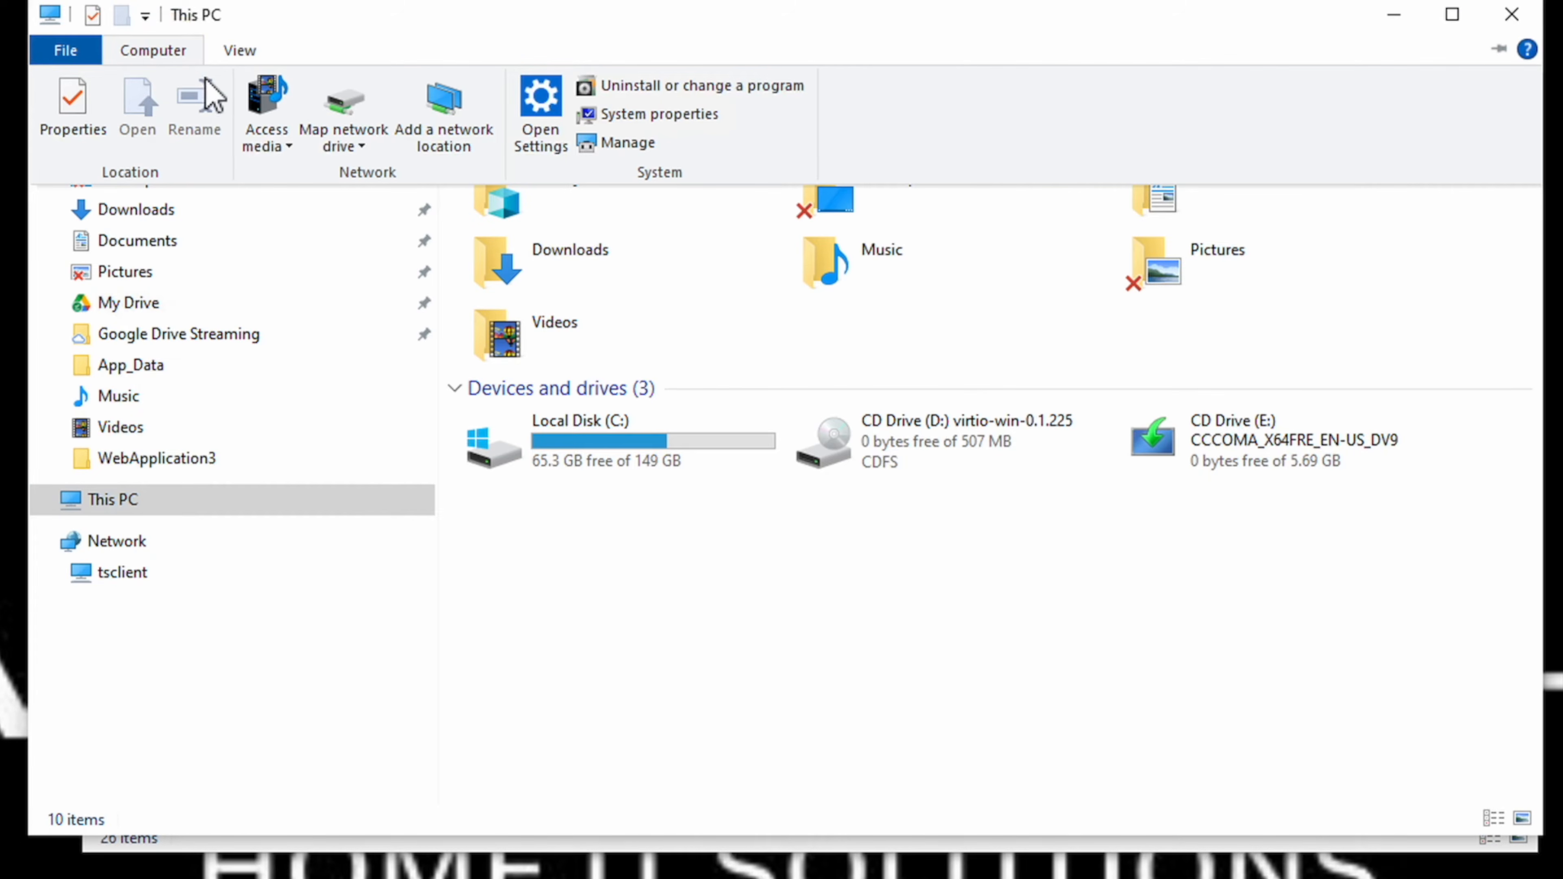
{"action": "left_click", "coordinate": [446, 129]}
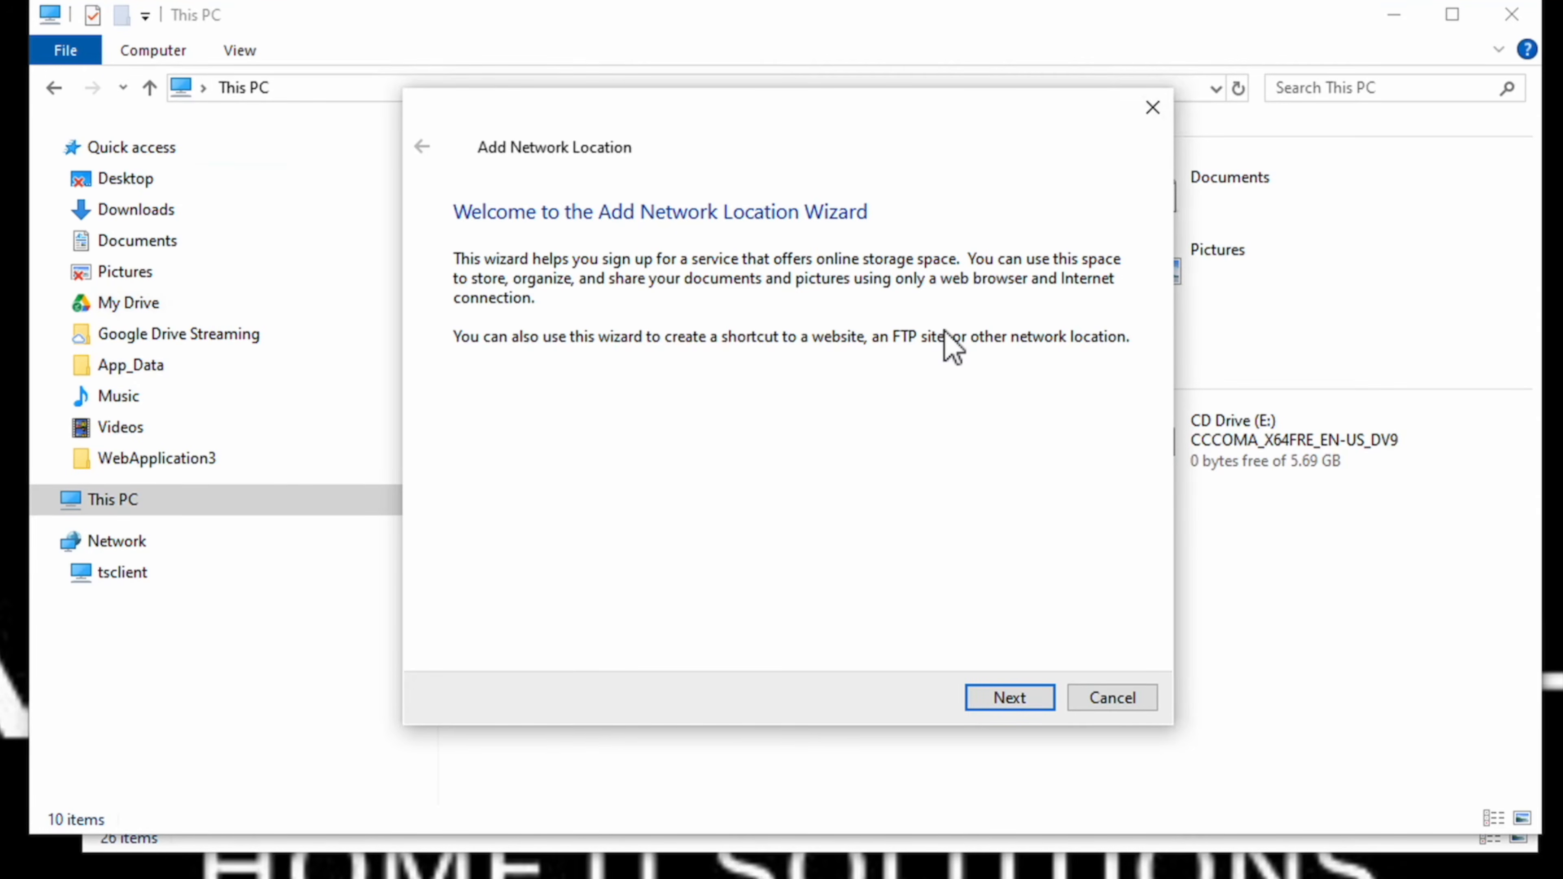
{"action": "left_click", "coordinate": [1007, 698]}
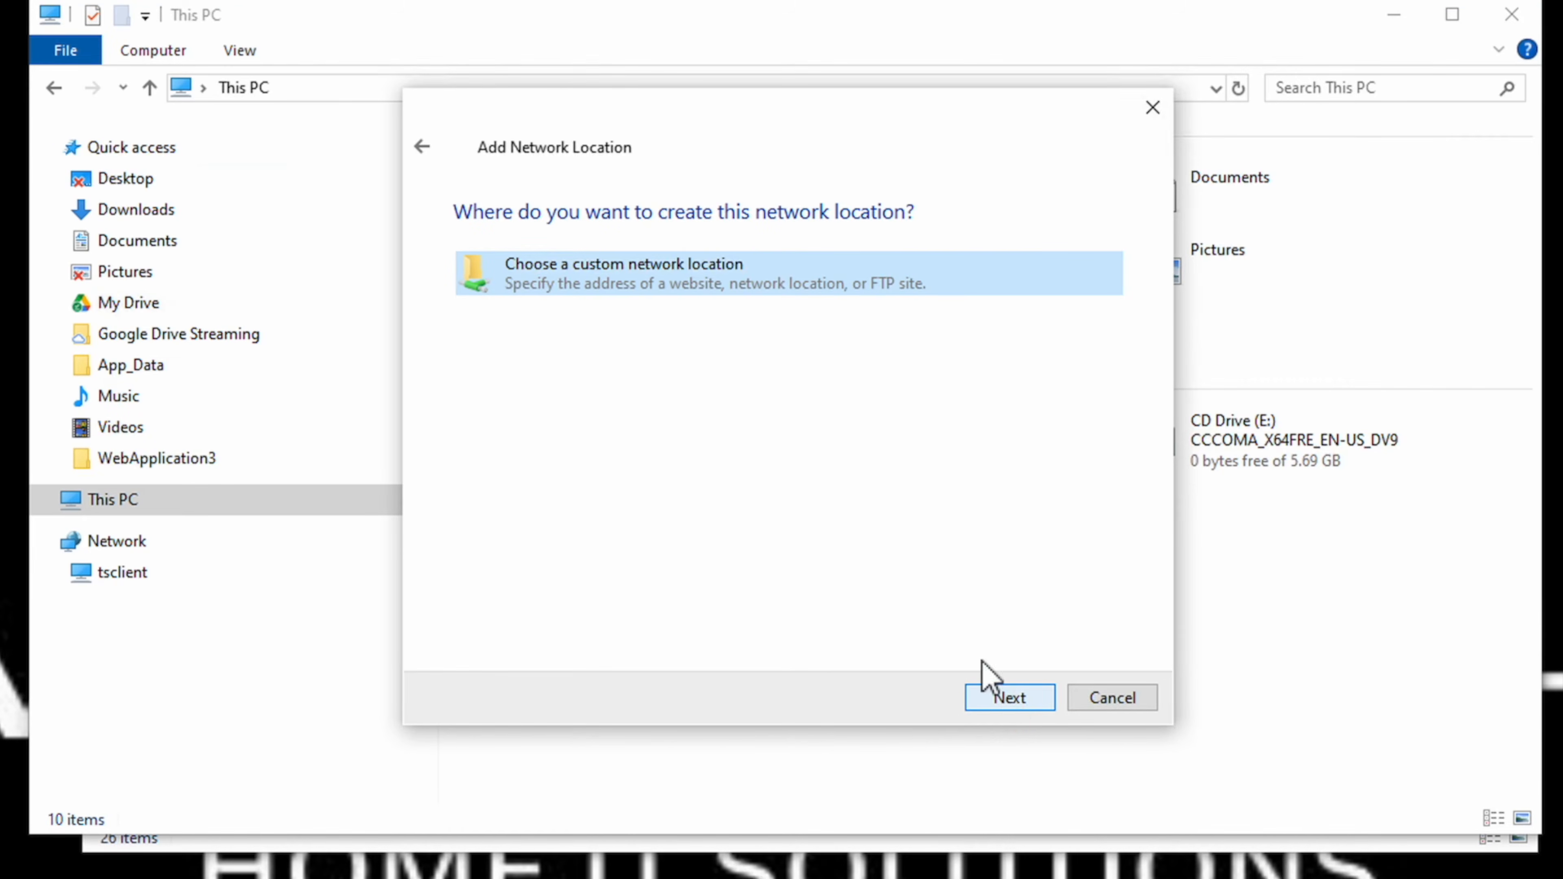
{"action": "left_click", "coordinate": [687, 276]}
{"action": "left_click", "coordinate": [1013, 699]}
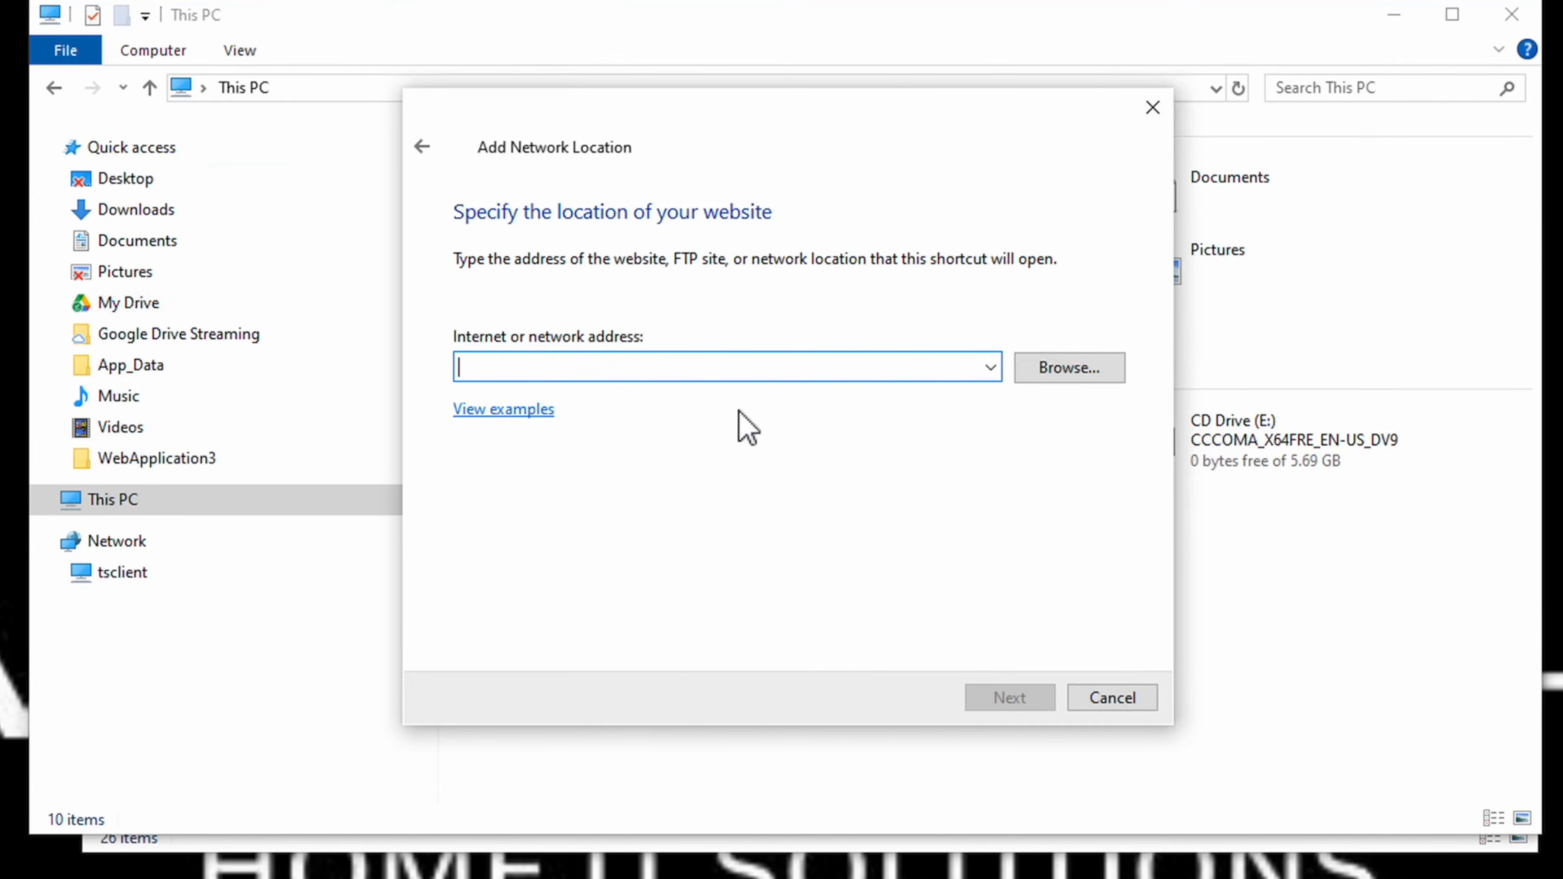
Step: Check the address examples and enter the NAS's network path, starting with \\ and ending in the video folder, as the location address
{"action": "left_click", "coordinate": [503, 409]}
{"action": "left_click", "coordinate": [545, 410]}
{"action": "type", "text": "\\\\"}
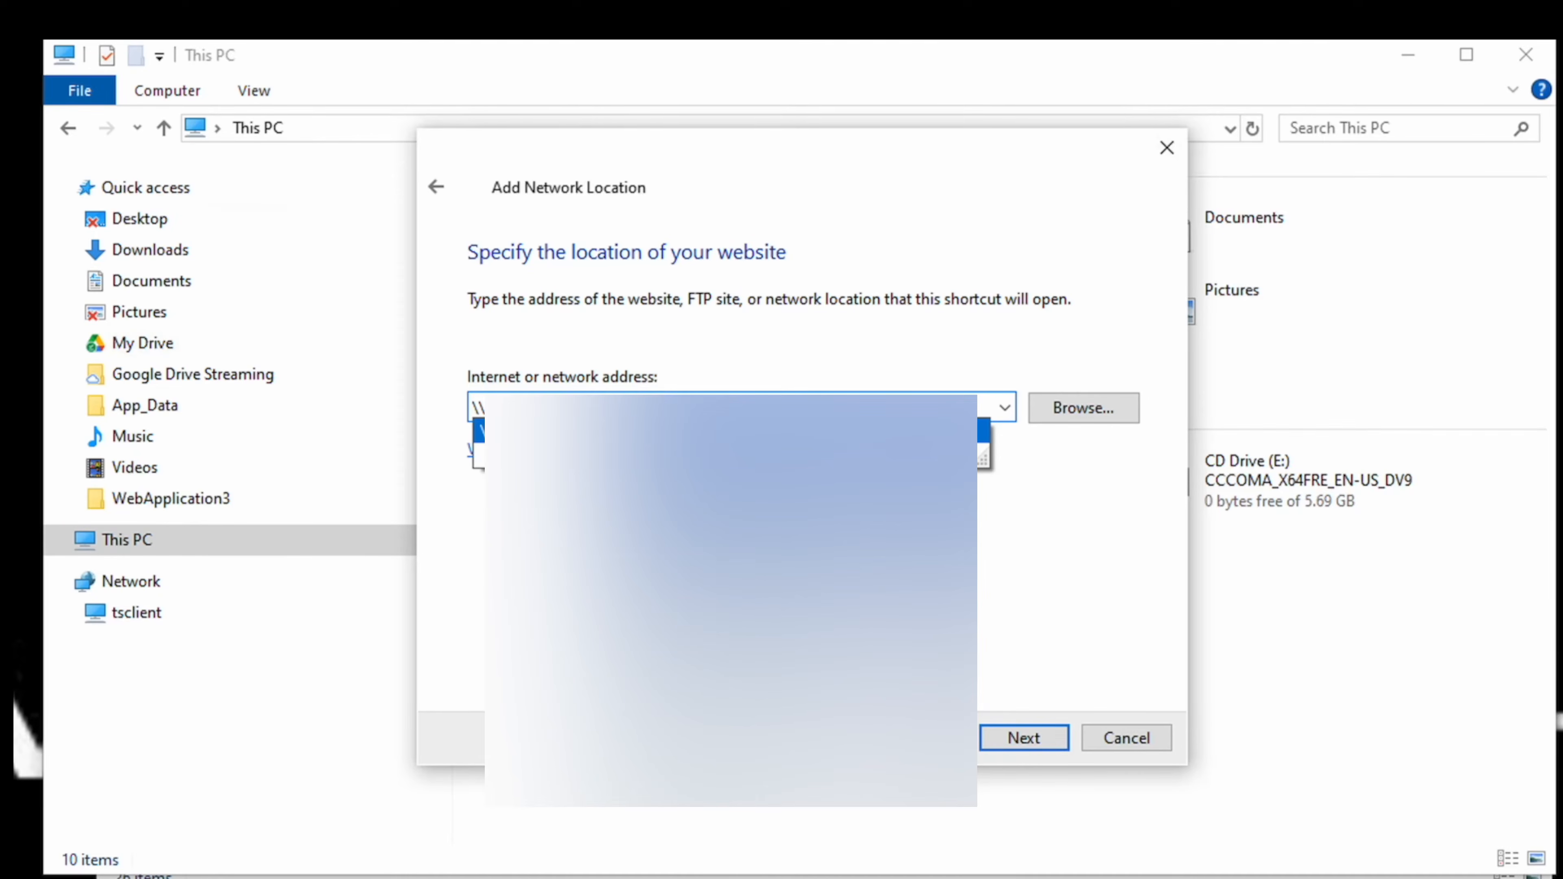
{"action": "type", "text": "\\"}
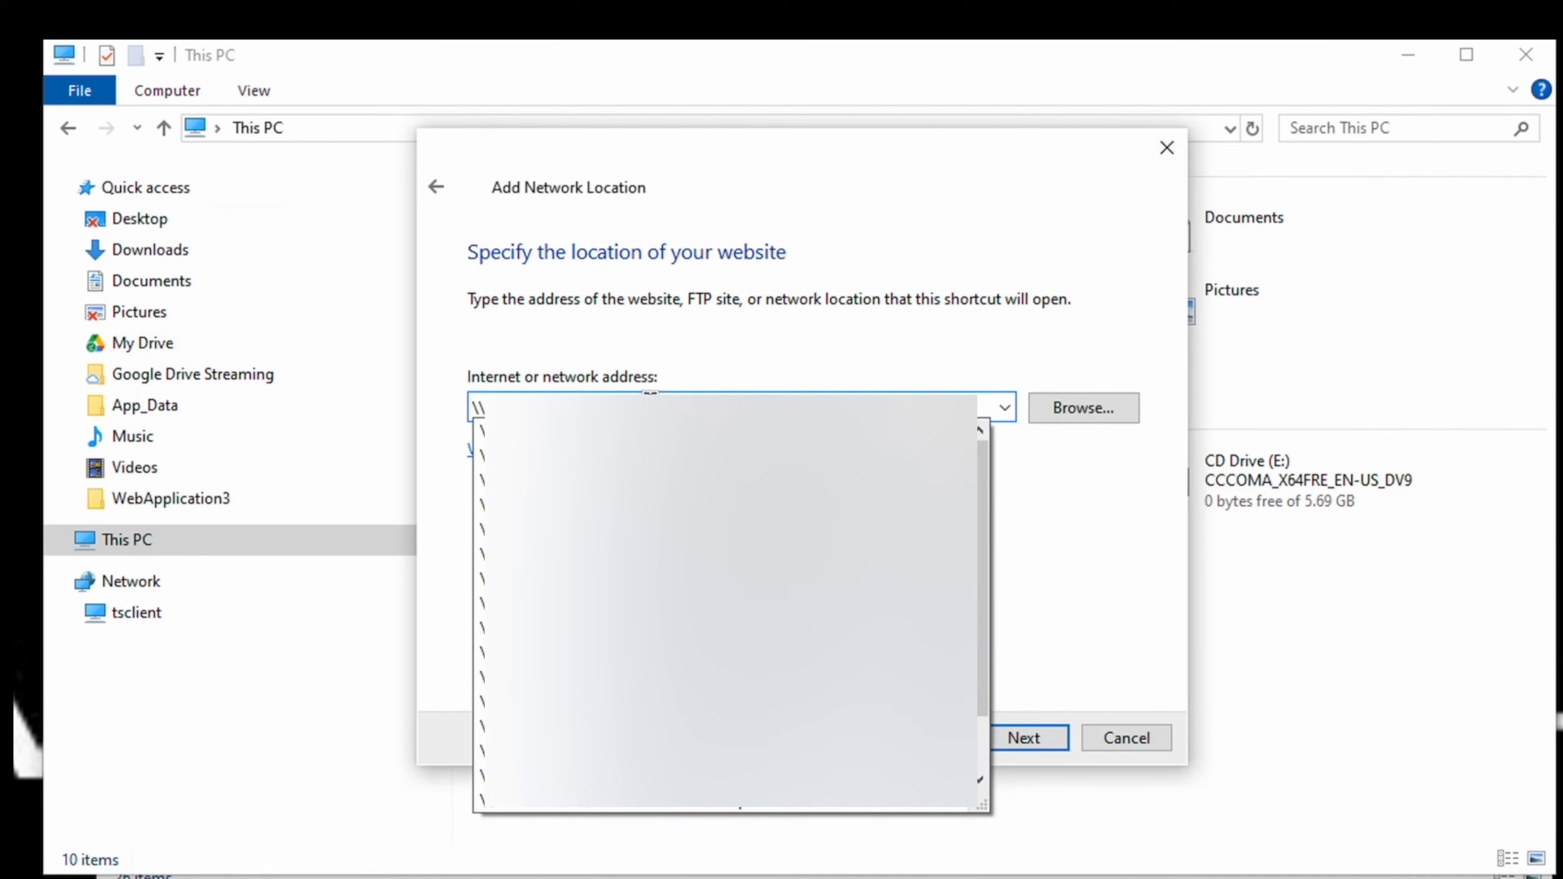
{"action": "left_click", "coordinate": [722, 358]}
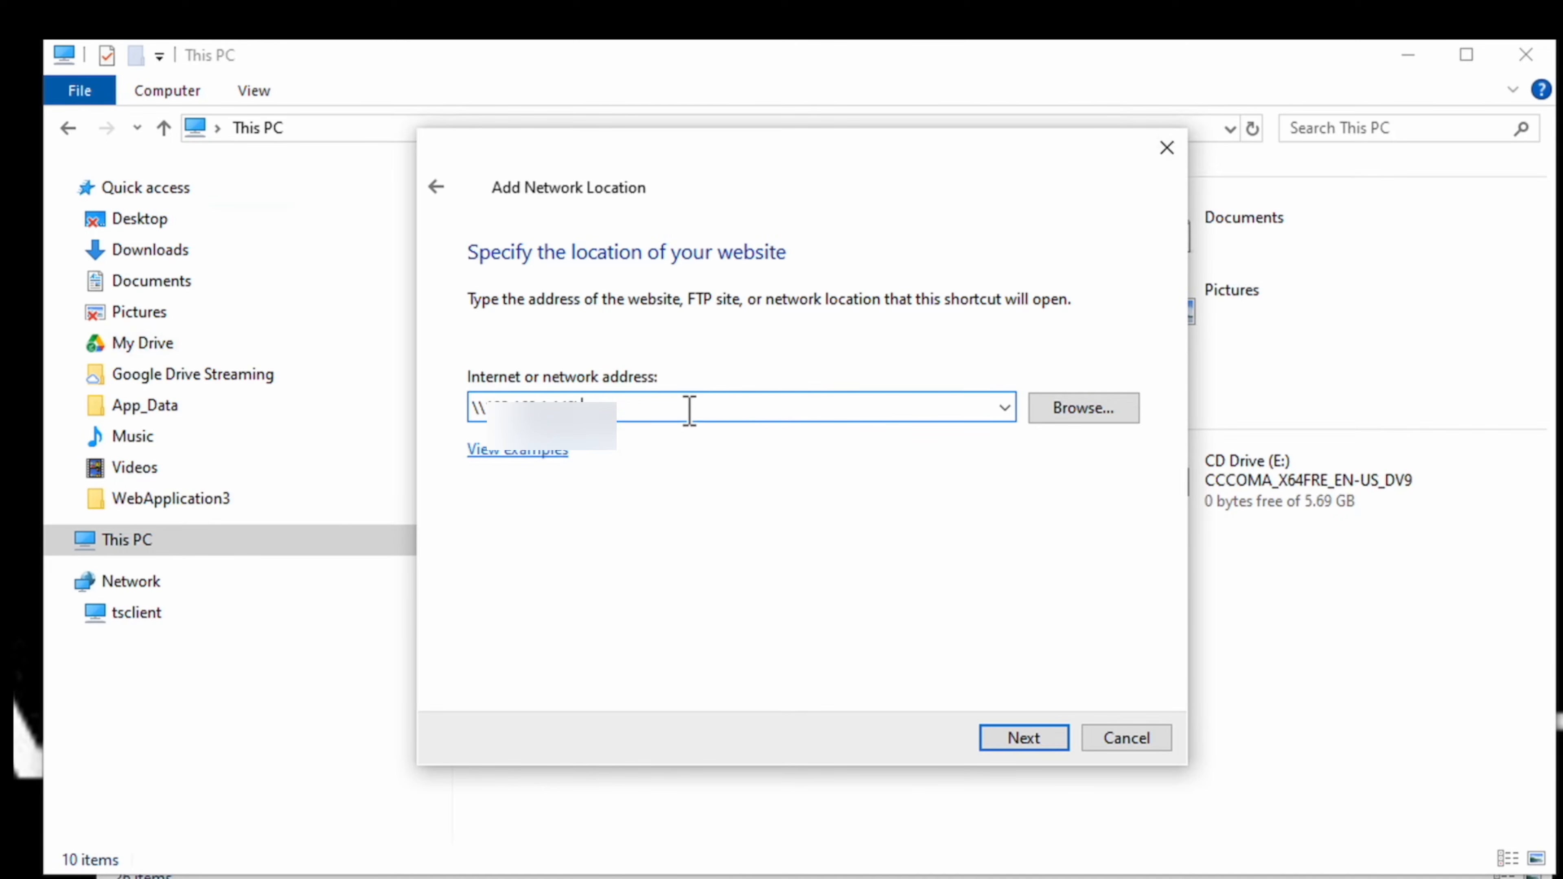
{"action": "type", "text": "video"}
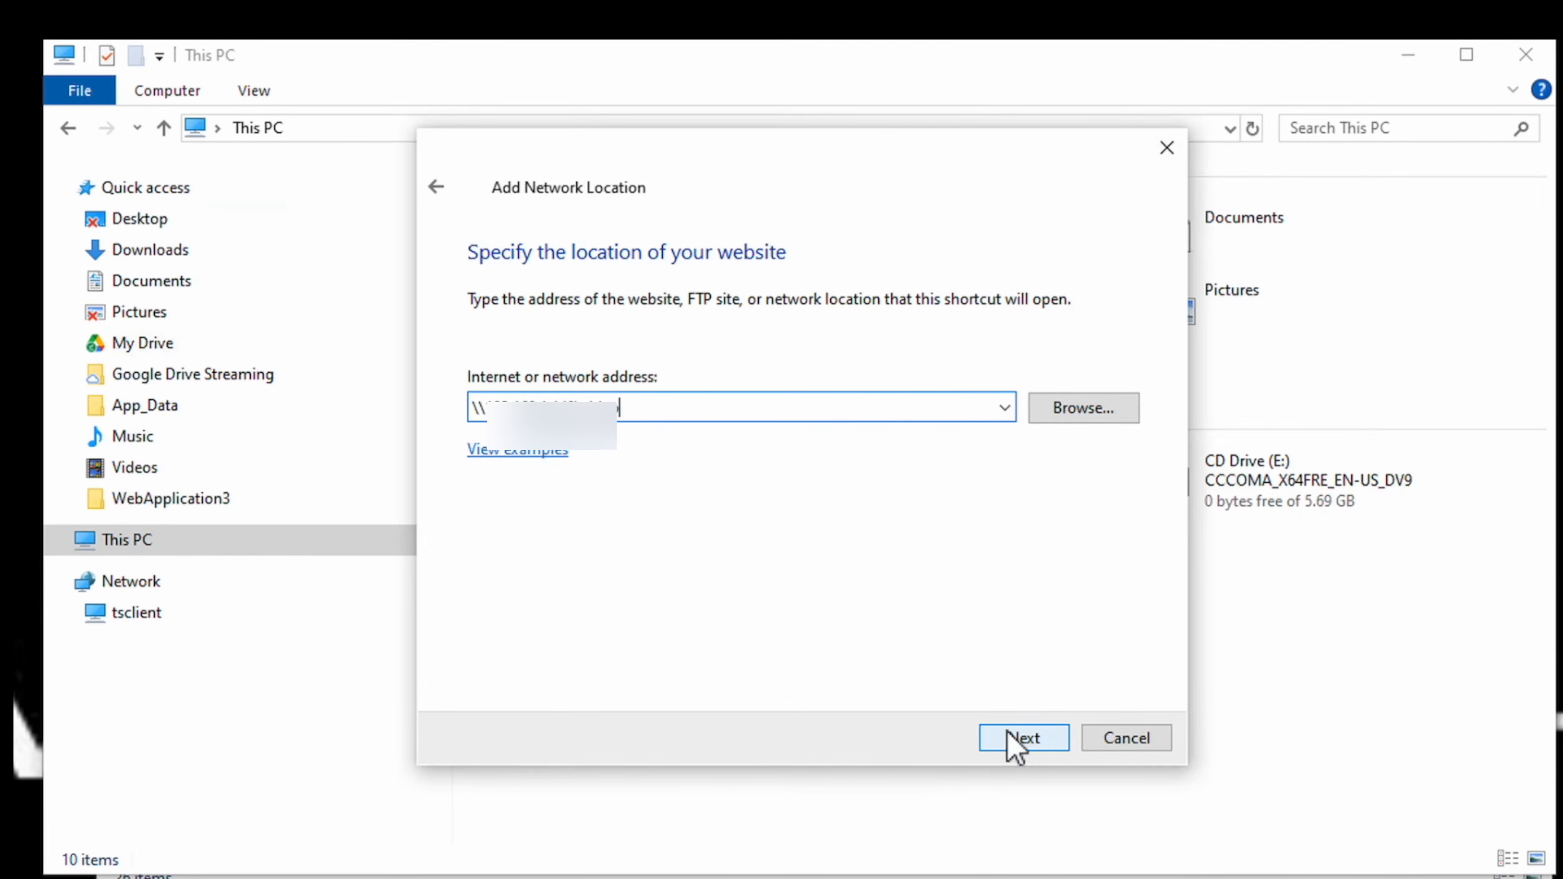
{"action": "left_click", "coordinate": [1013, 742]}
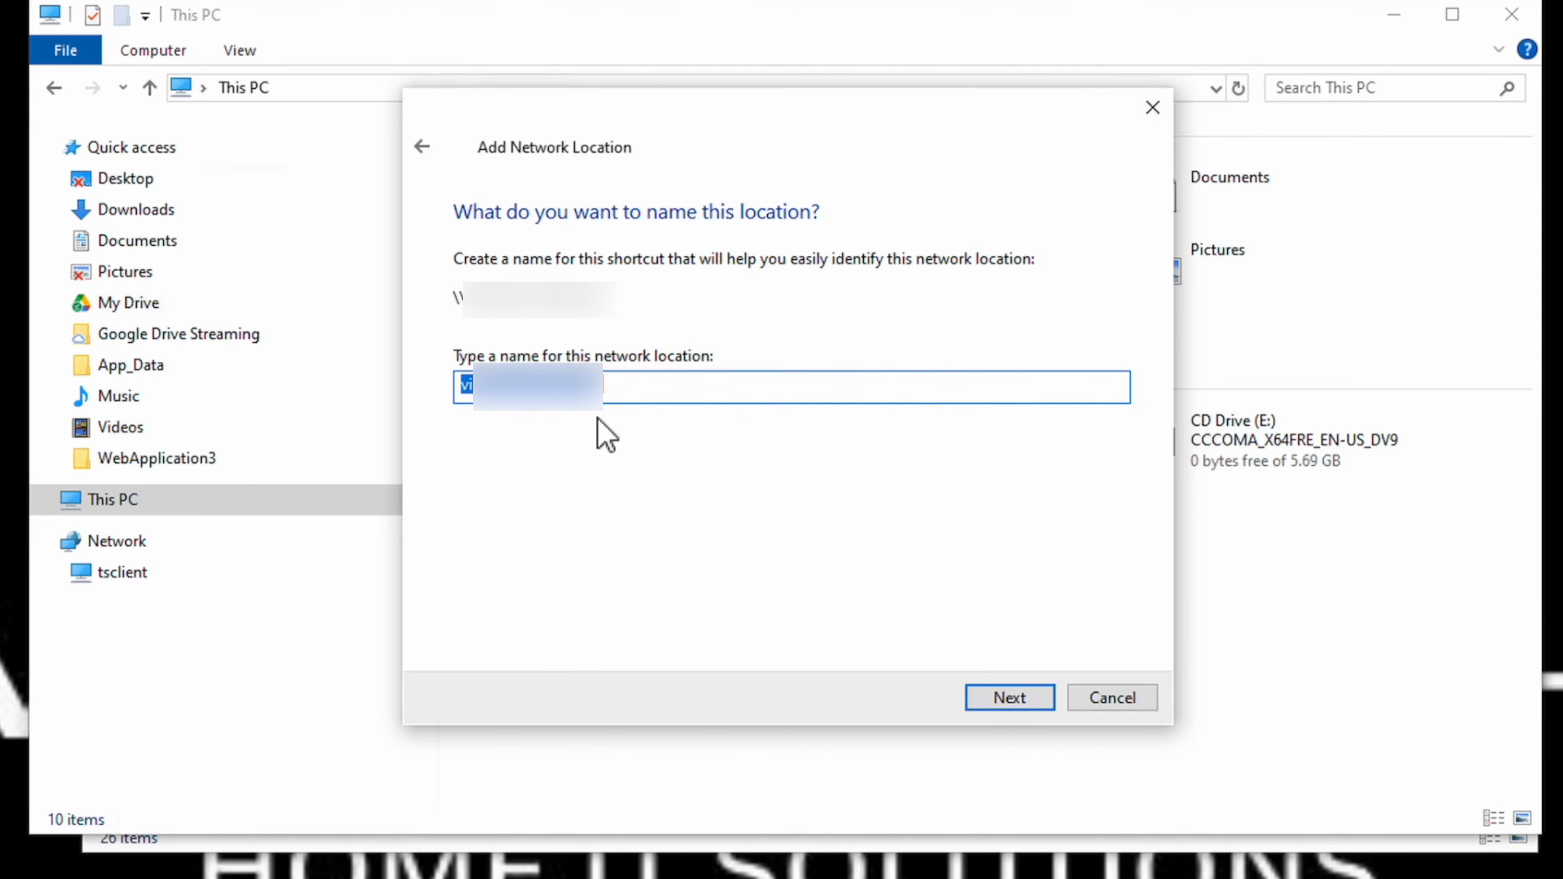
Step: Accept the suggested name for the network location and finish the wizard so that the video share opens
{"action": "left_click", "coordinate": [992, 697]}
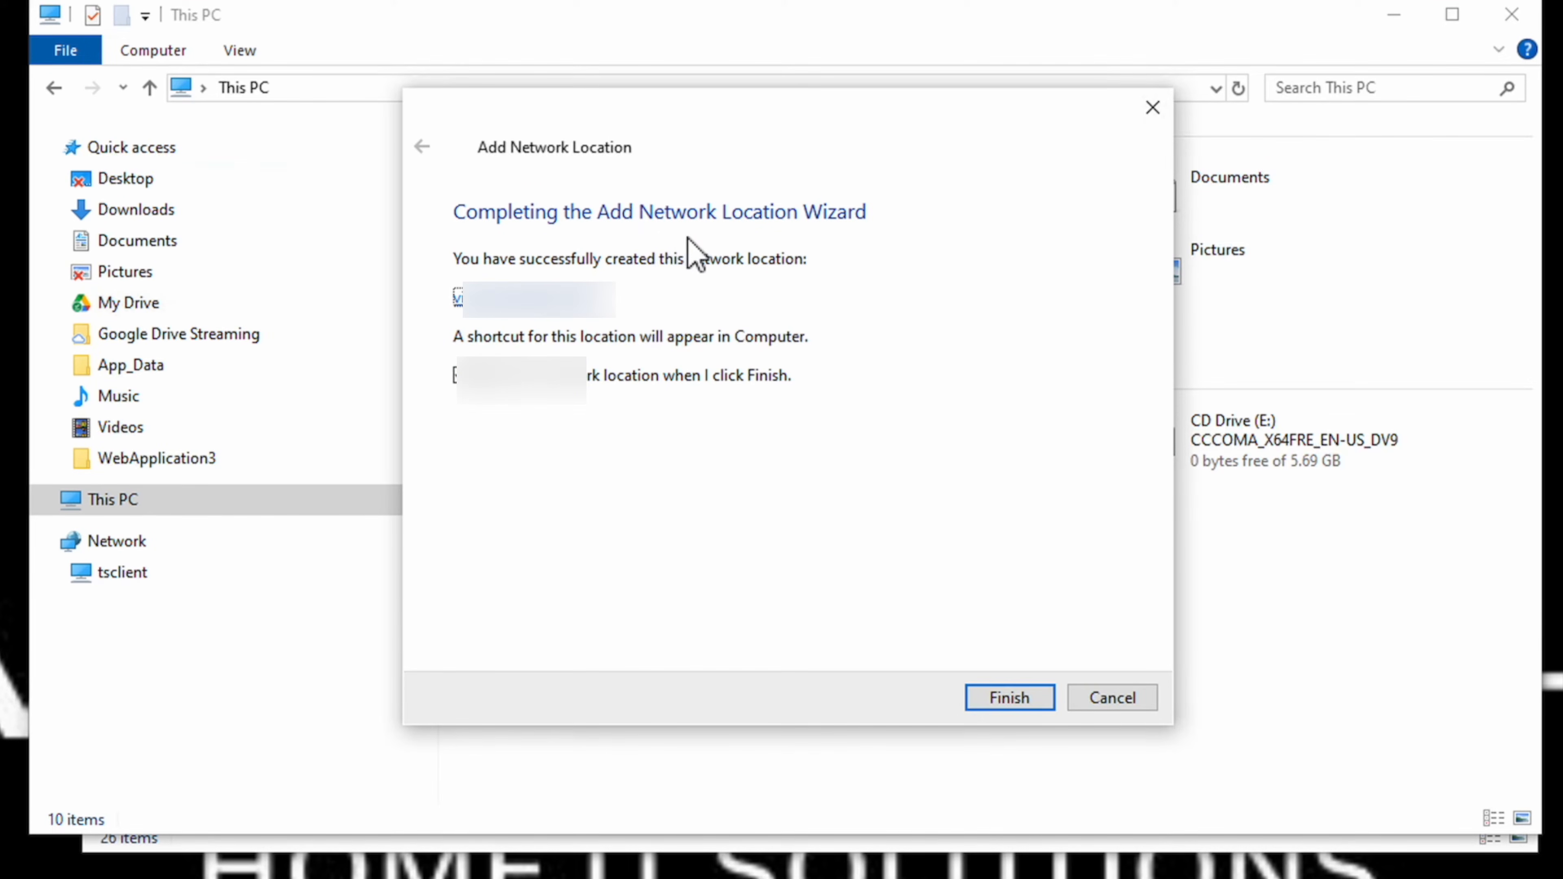
{"action": "left_click", "coordinate": [997, 694]}
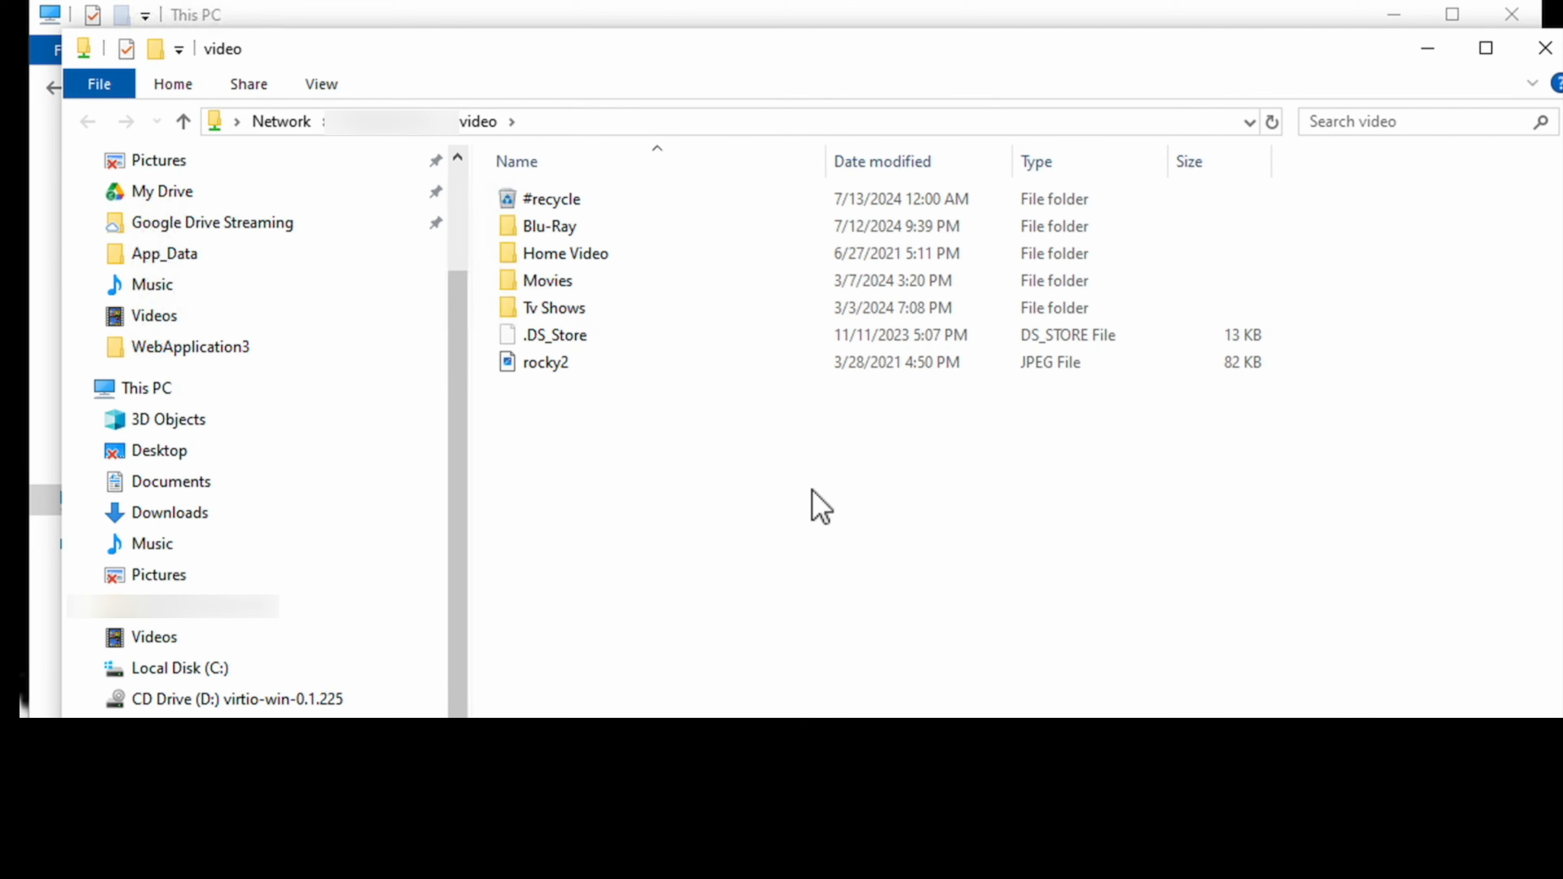
{"action": "scroll", "coordinate": [411, 307], "scroll_direction": "down", "scroll_amount": 1}
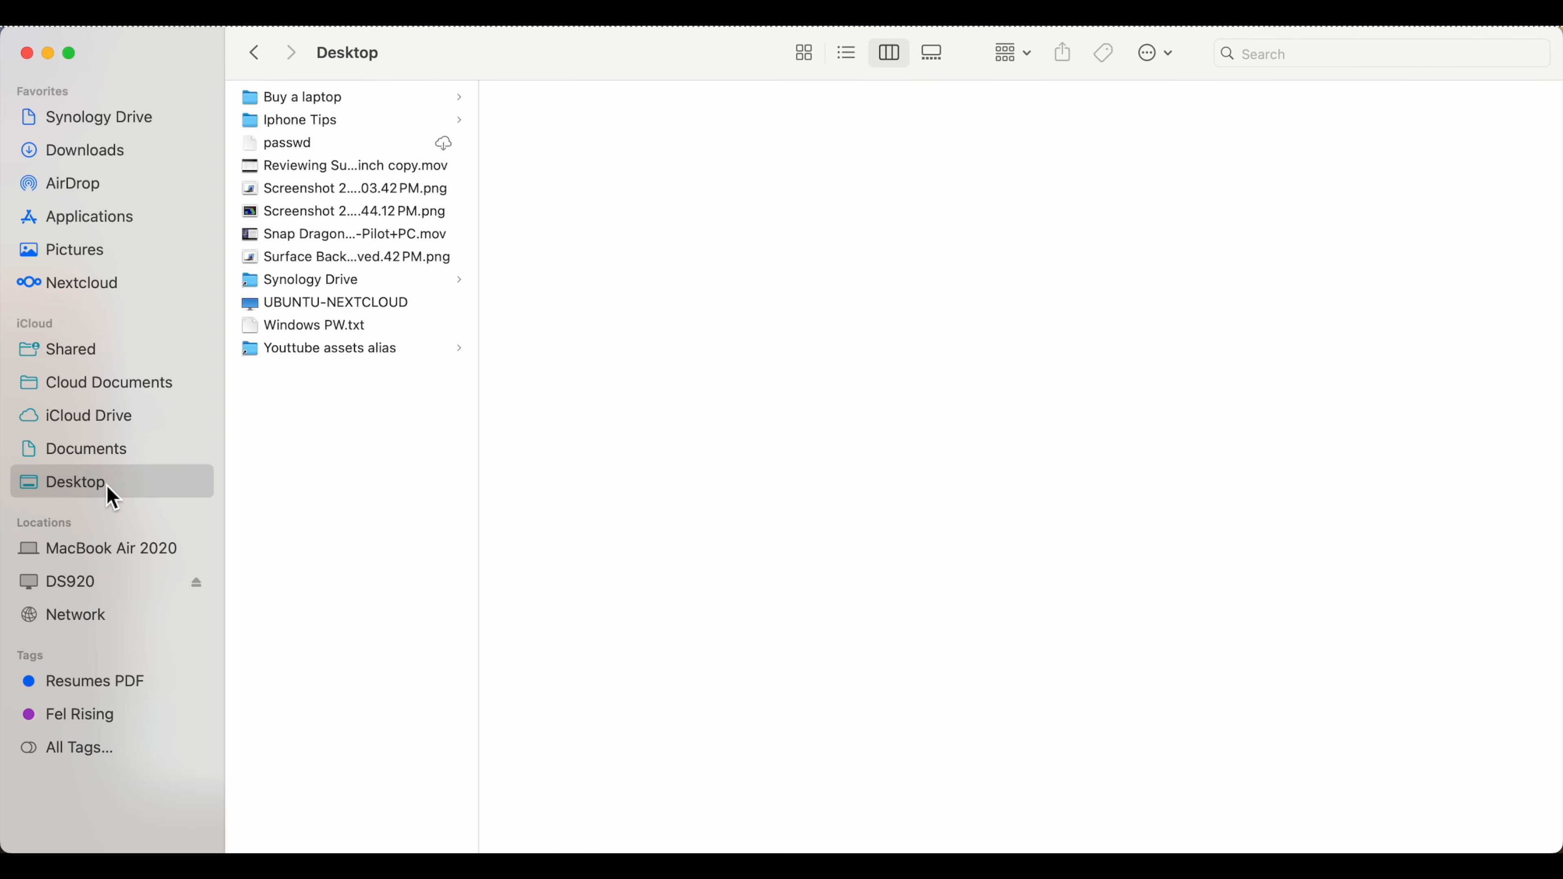
Step: In Finder on the Mac, use Connect to Server to connect to the NAS at its smb: address
{"action": "left_click_drag", "start_coordinate": [483, 57], "coordinate": [495, 61]}
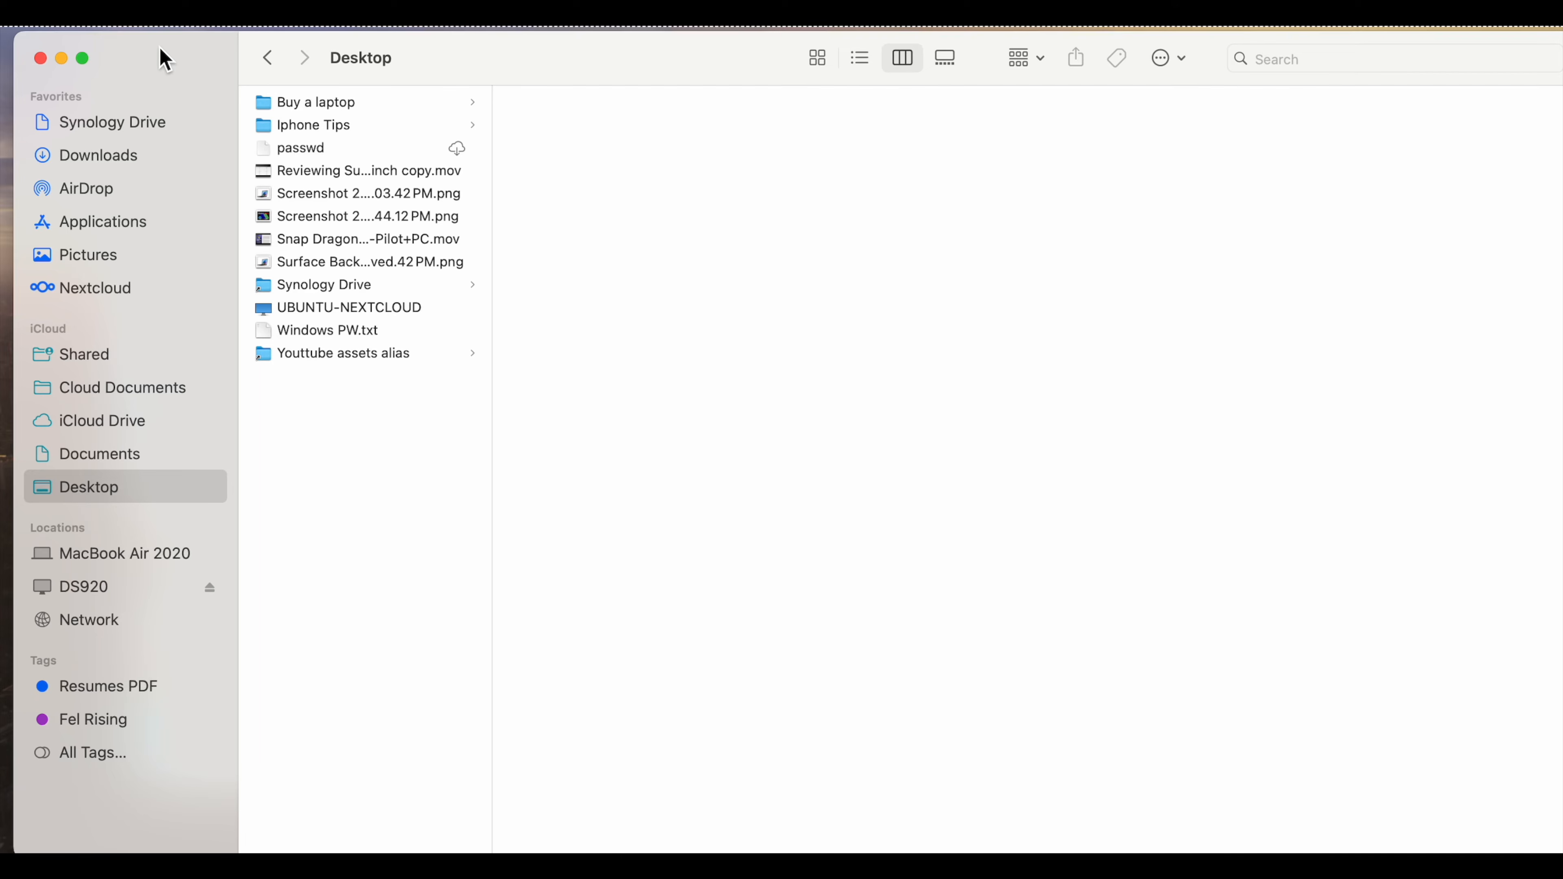
{"action": "left_click_drag", "start_coordinate": [556, 57], "coordinate": [550, 56]}
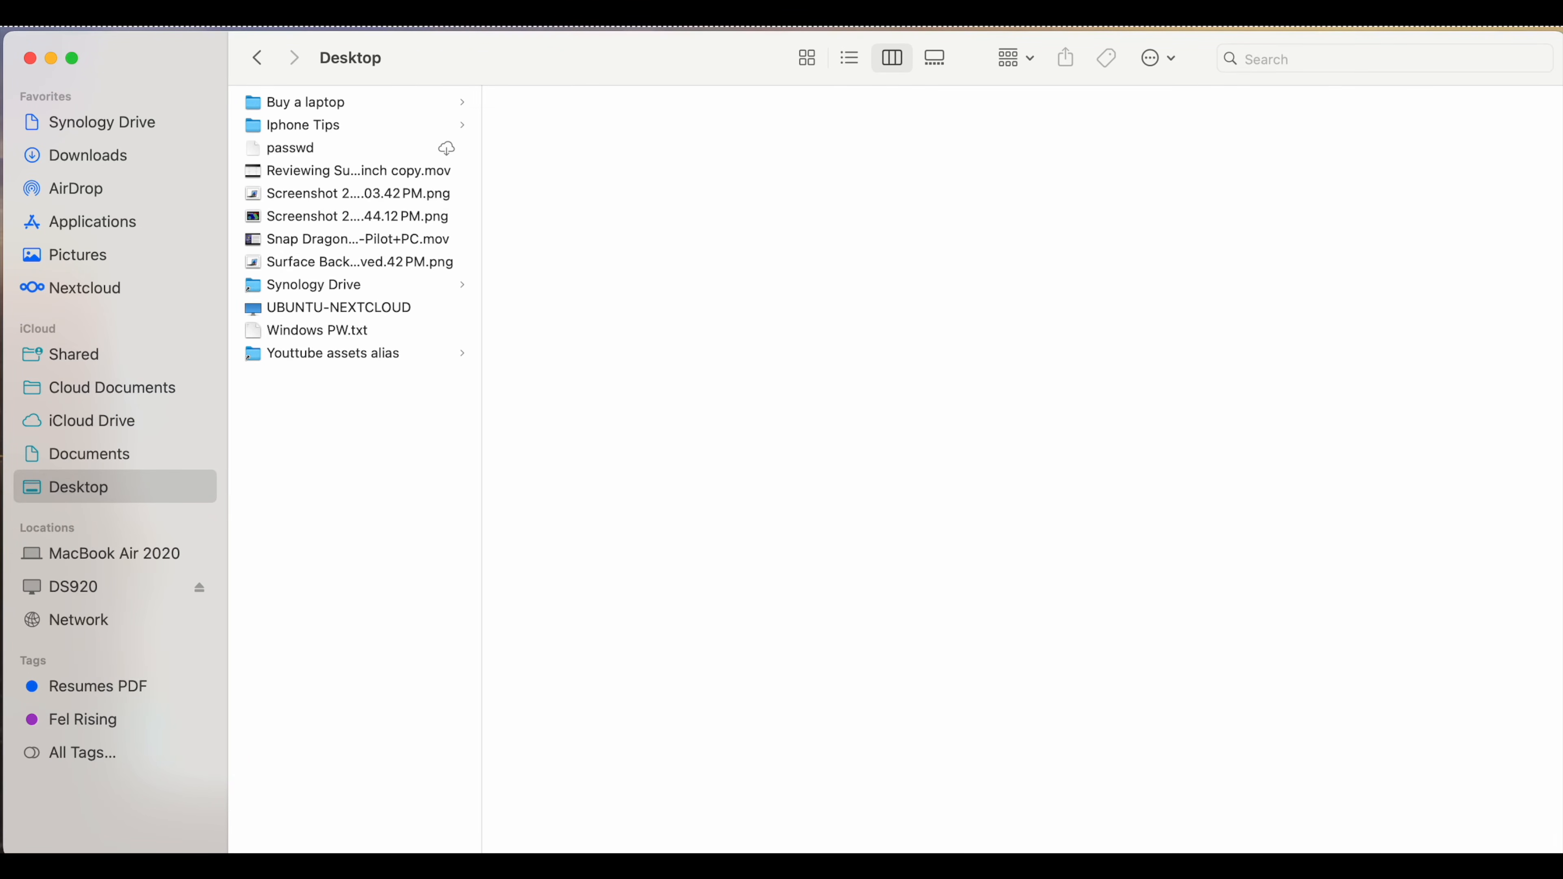
{"action": "left_click", "coordinate": [201, 2]}
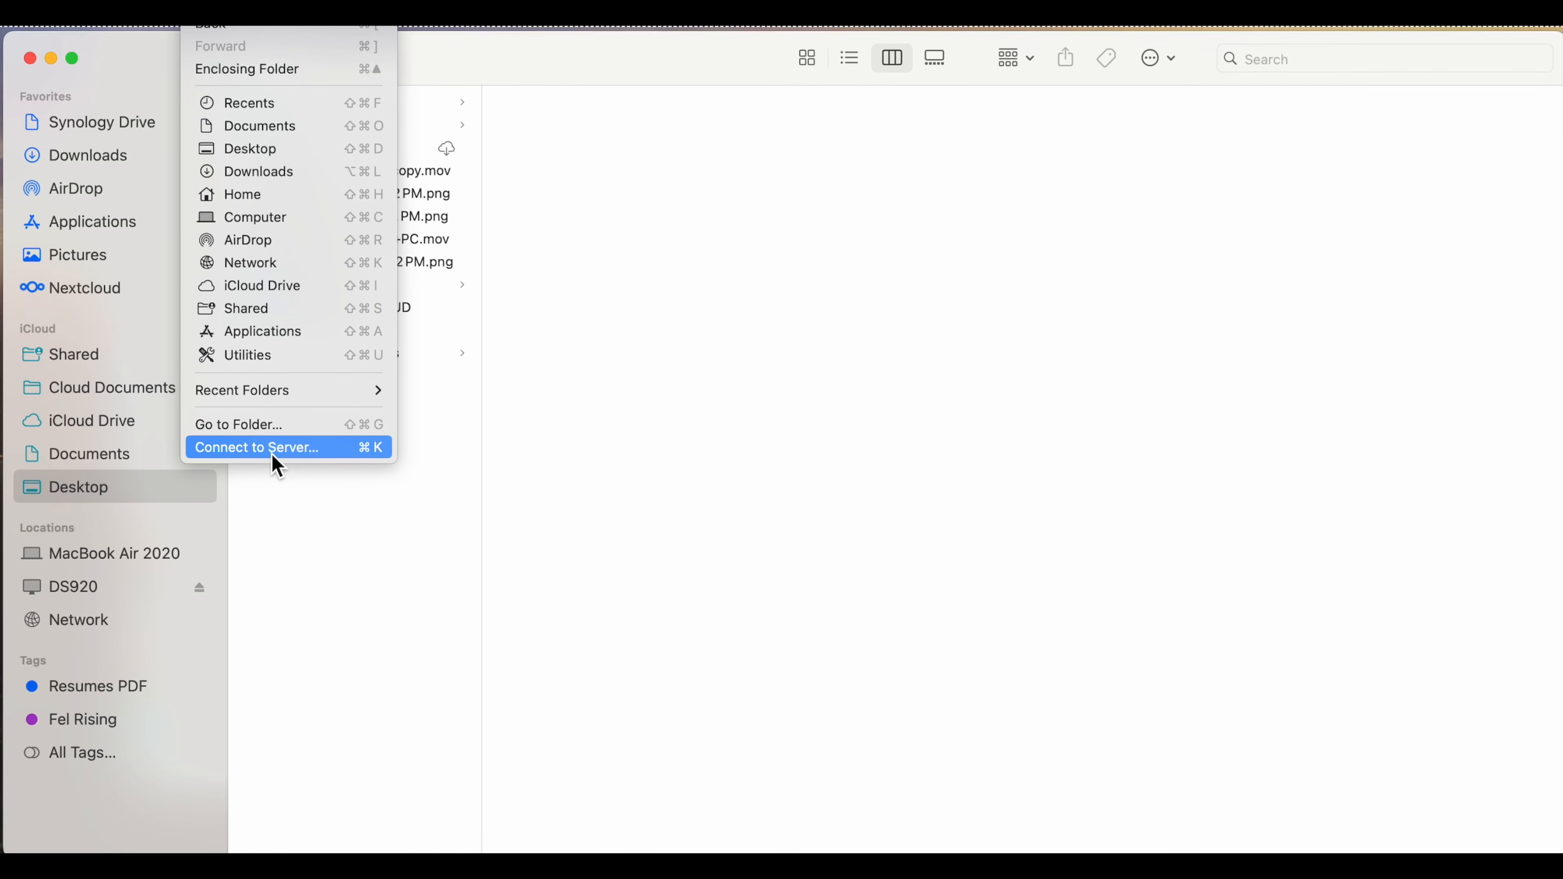
{"action": "left_click", "coordinate": [298, 448]}
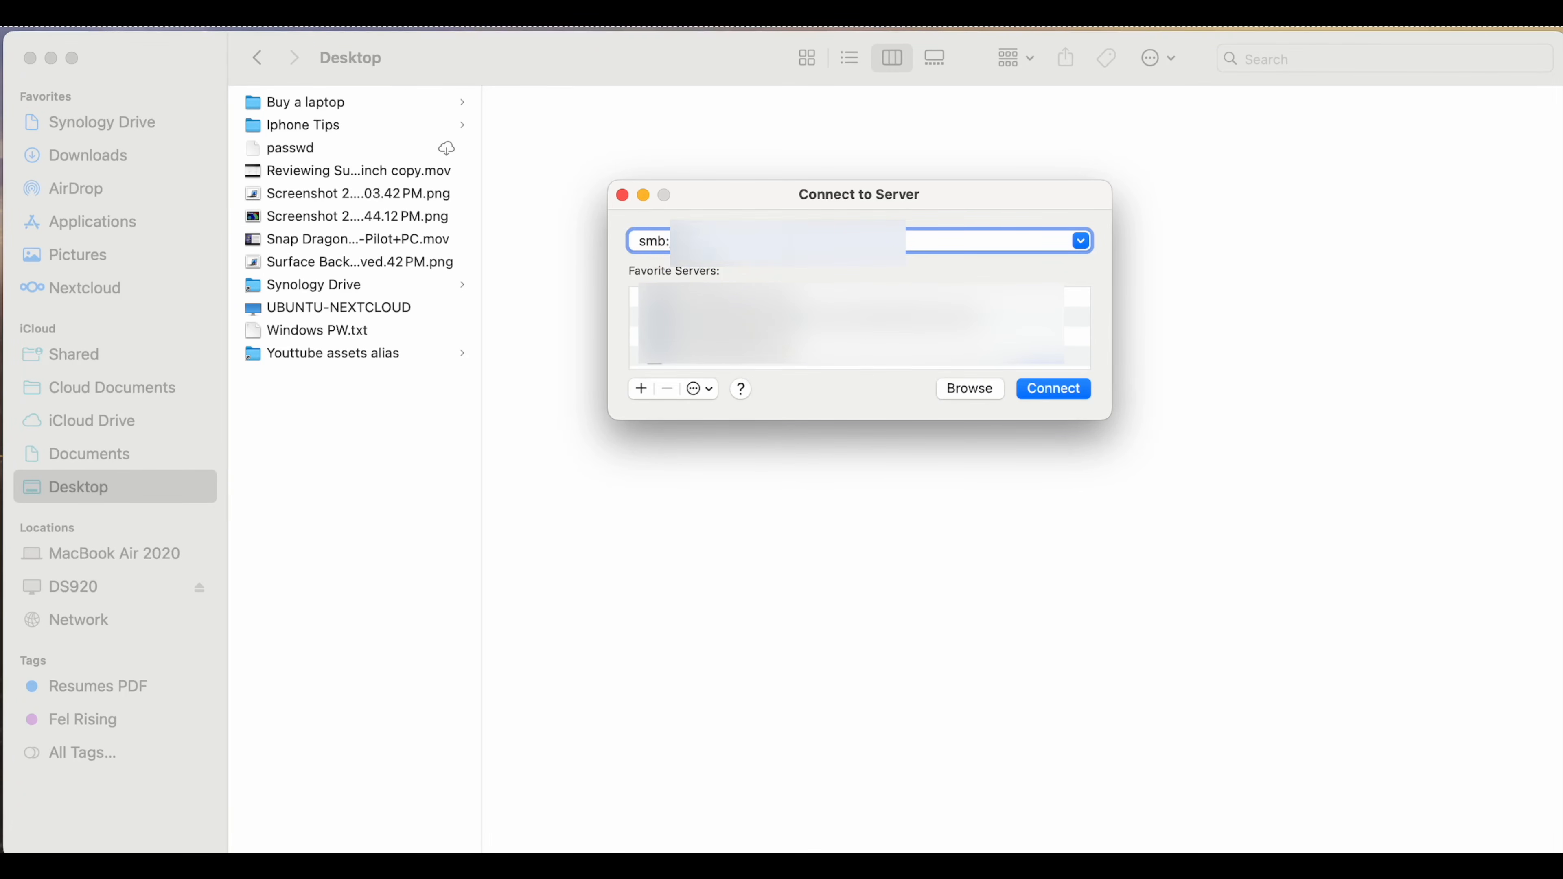
{"action": "type", "text": "19"}
{"action": "key", "text": "Return"}
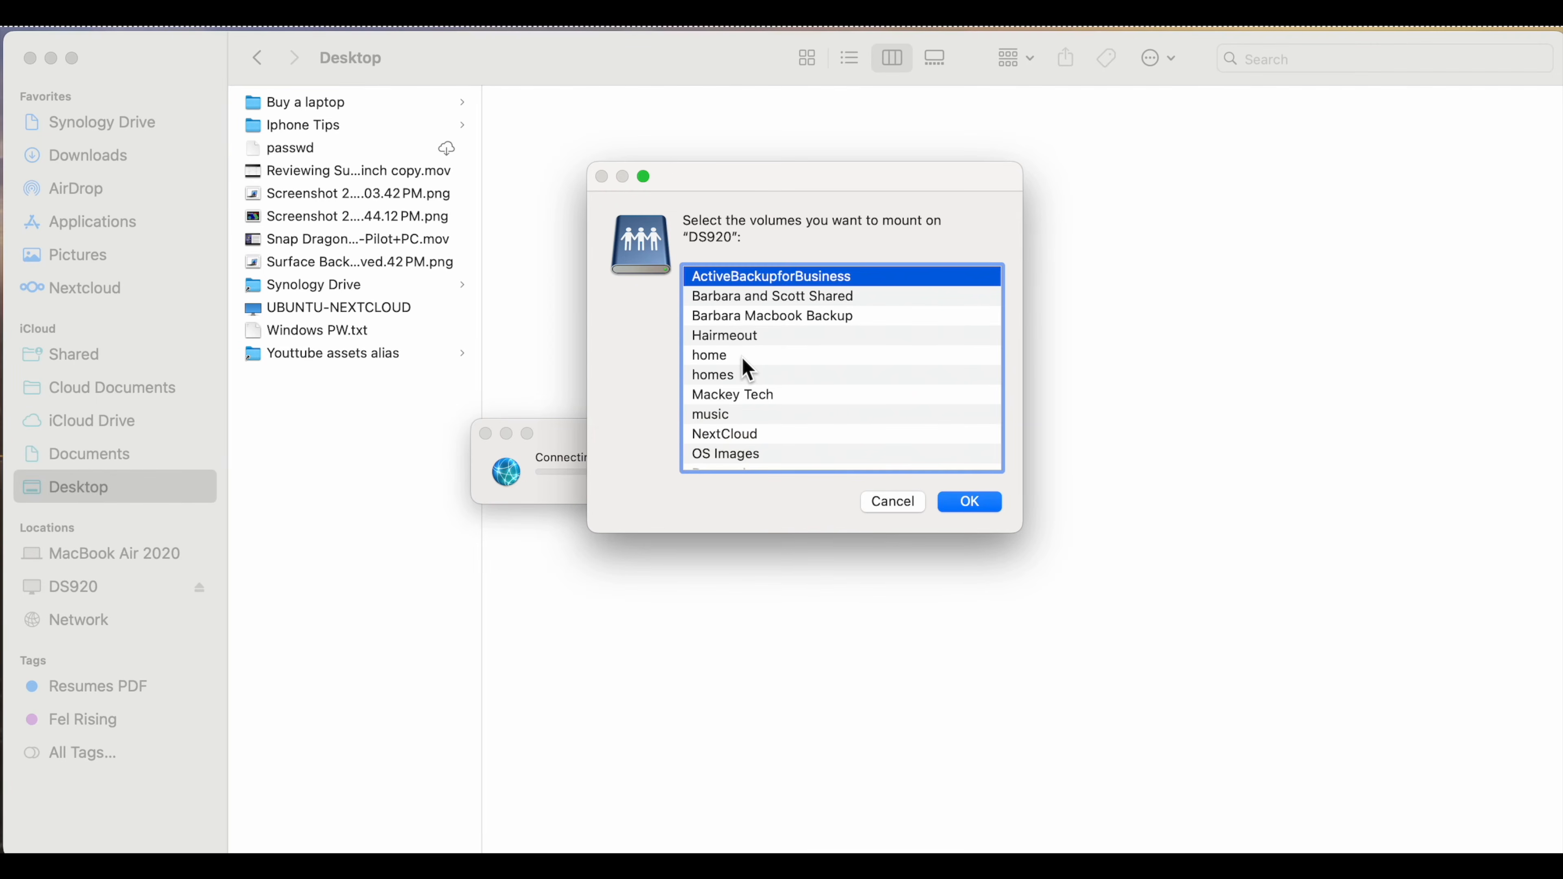
Step: Look through the shared volumes offered on DS920 and mount the video volume
{"action": "scroll", "coordinate": [855, 411], "scroll_direction": "down", "scroll_amount": 2}
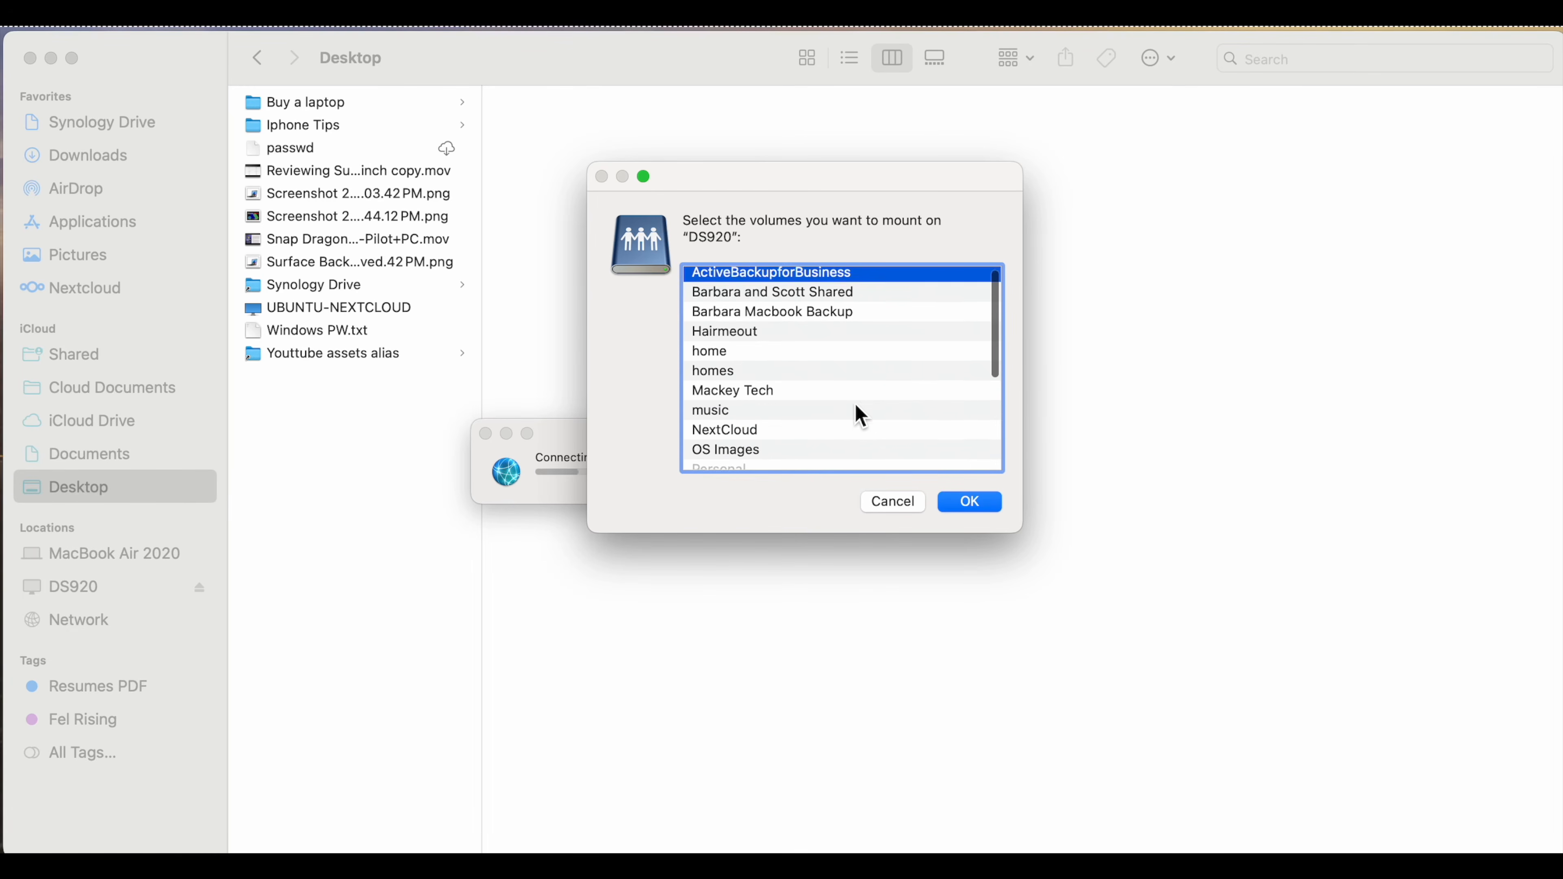
{"action": "scroll", "coordinate": [861, 416], "scroll_direction": "down", "scroll_amount": 5}
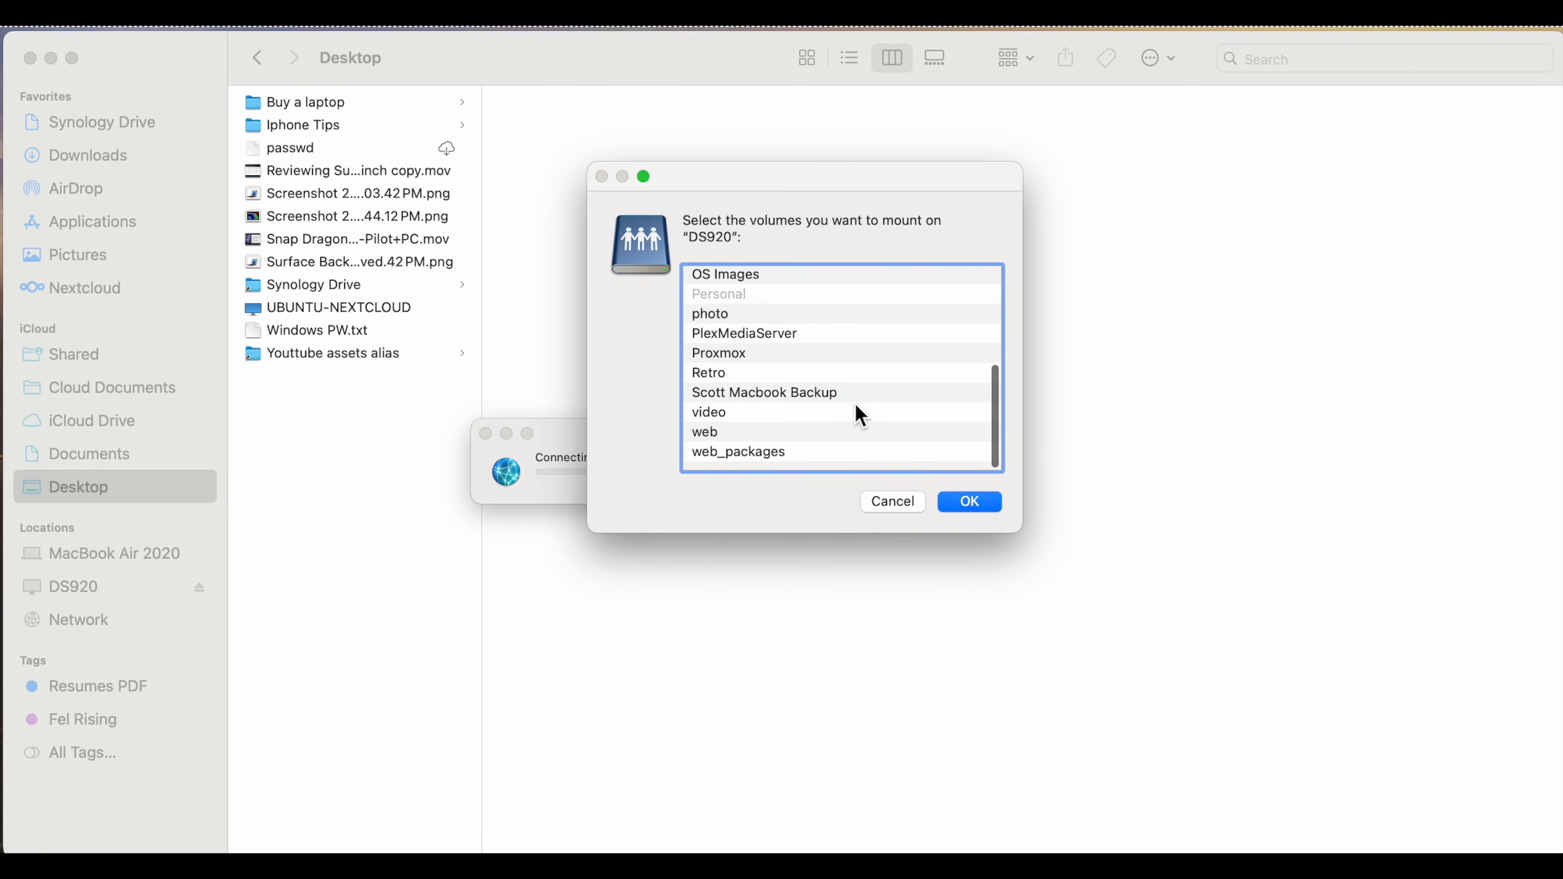
{"action": "scroll", "coordinate": [860, 416], "scroll_direction": "up", "scroll_amount": 3}
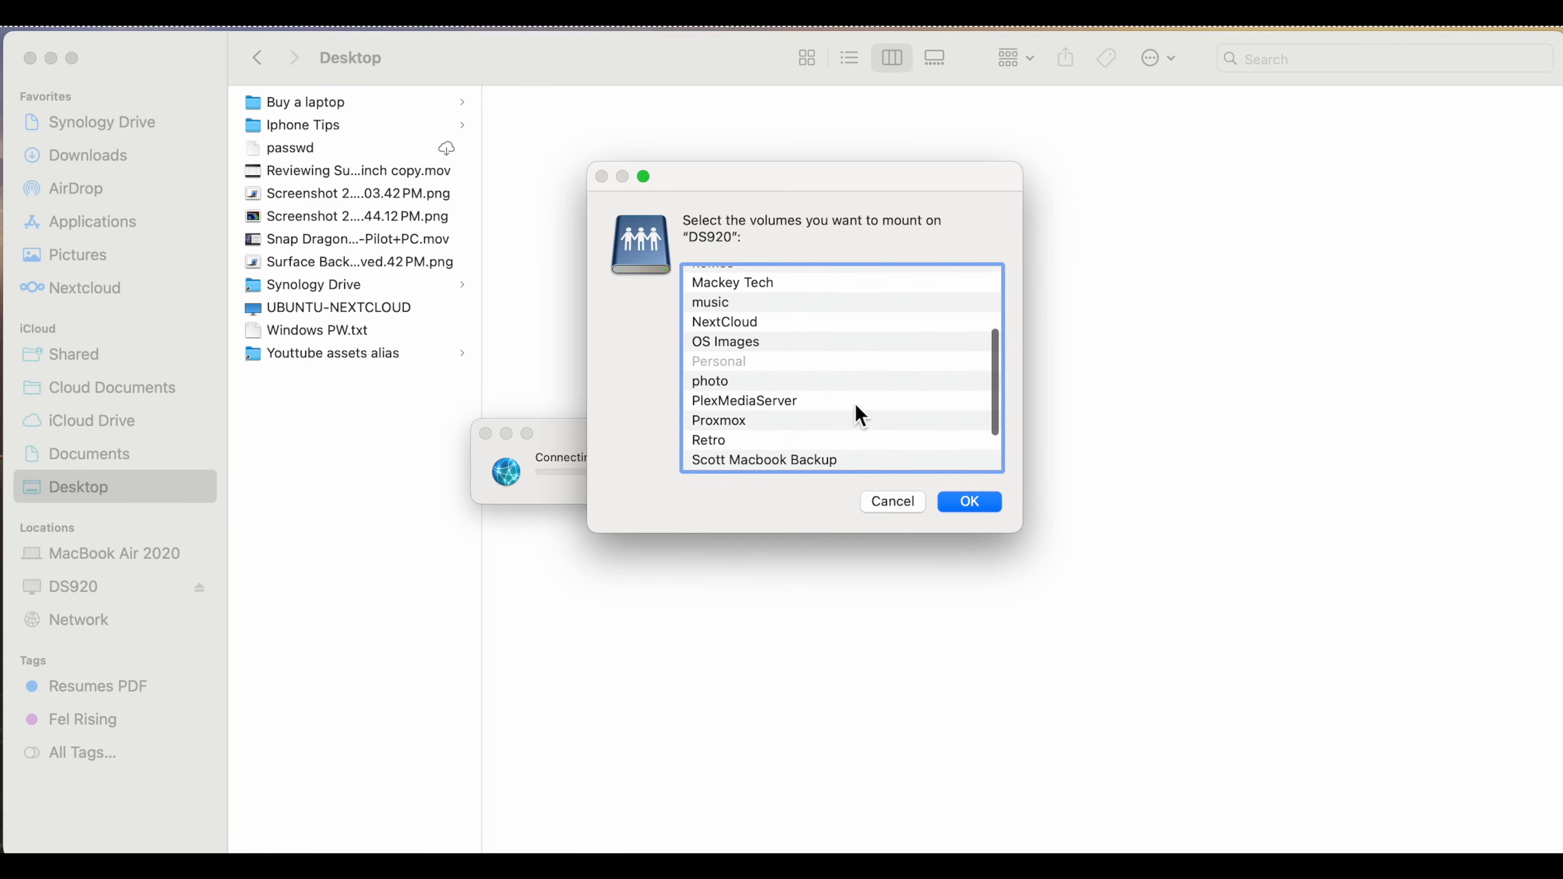
{"action": "scroll", "coordinate": [860, 416], "scroll_direction": "down", "scroll_amount": 3}
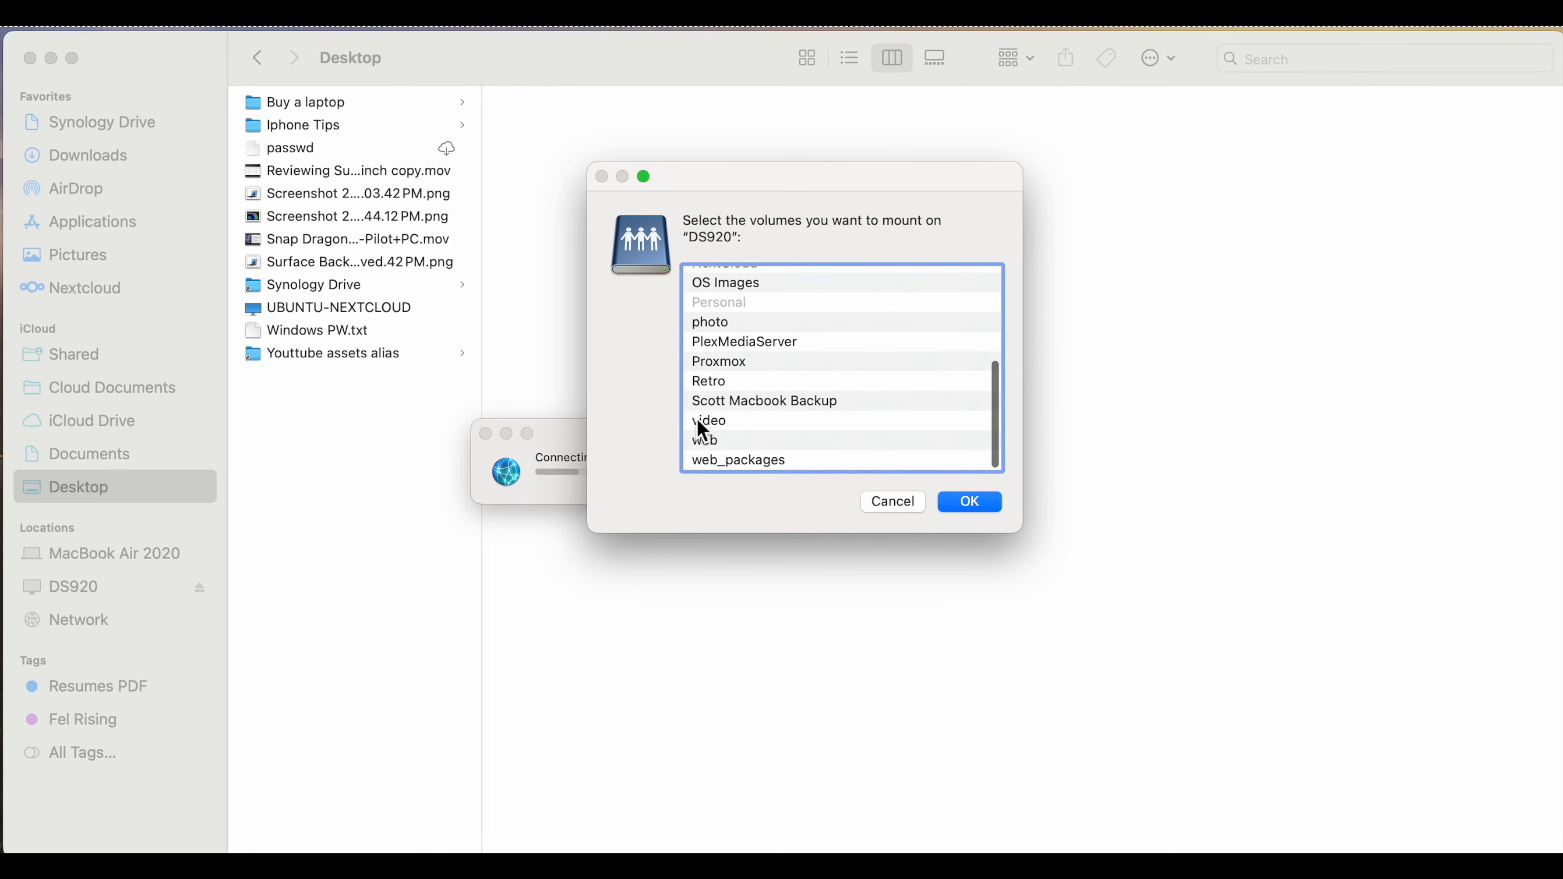
{"action": "left_click", "coordinate": [701, 425]}
{"action": "left_click", "coordinate": [974, 501]}
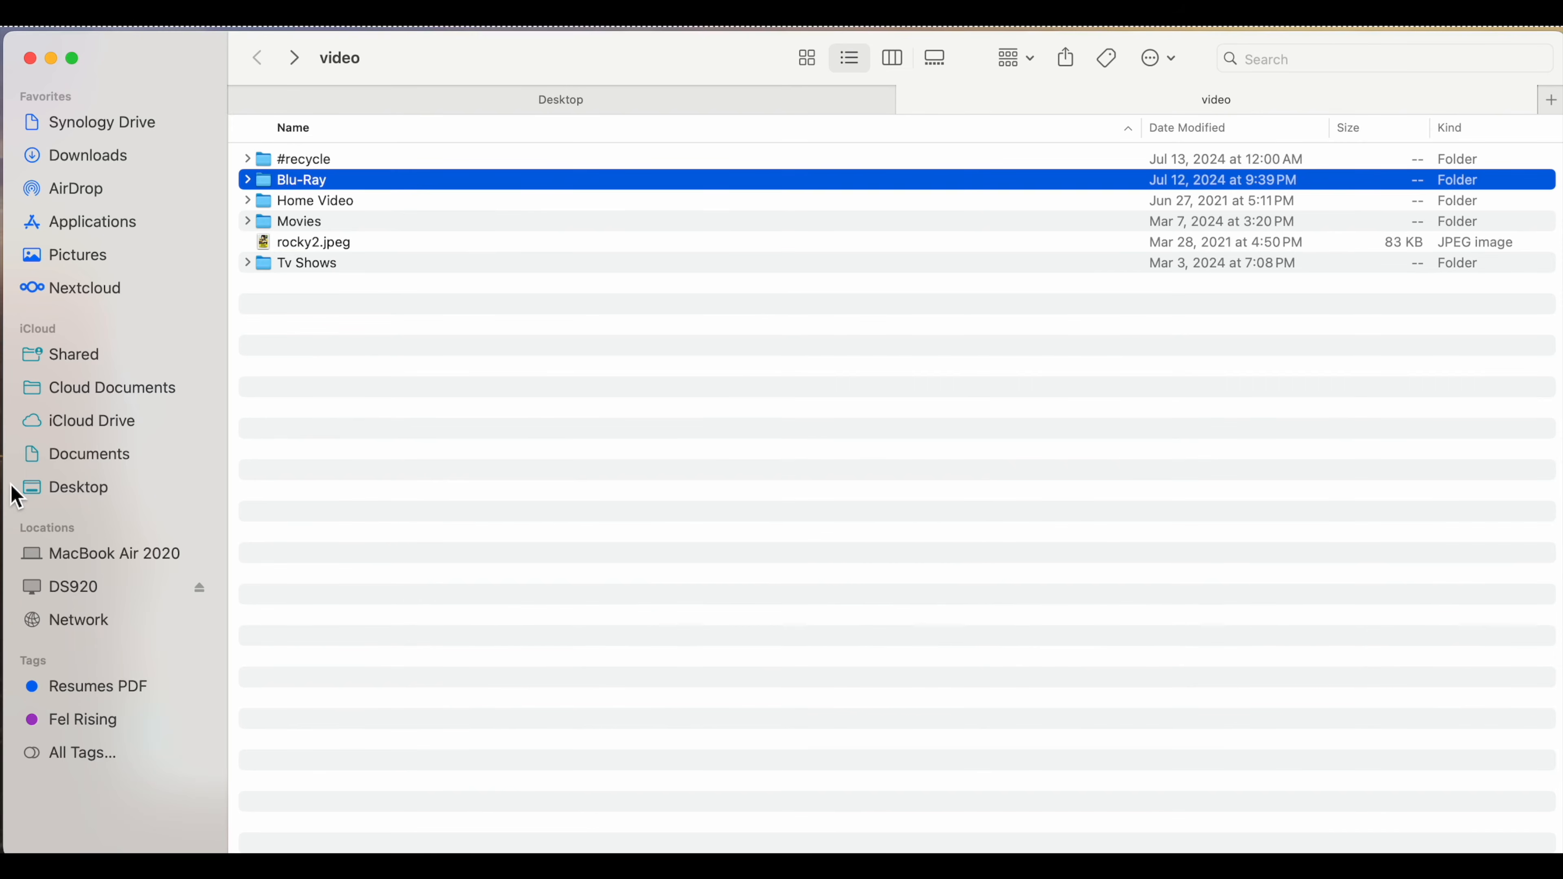
Step: Examine the devices in Finder's Network location, selecting DS920 and DS214 in turn, and go to the Network location again
{"action": "left_click", "coordinate": [71, 623]}
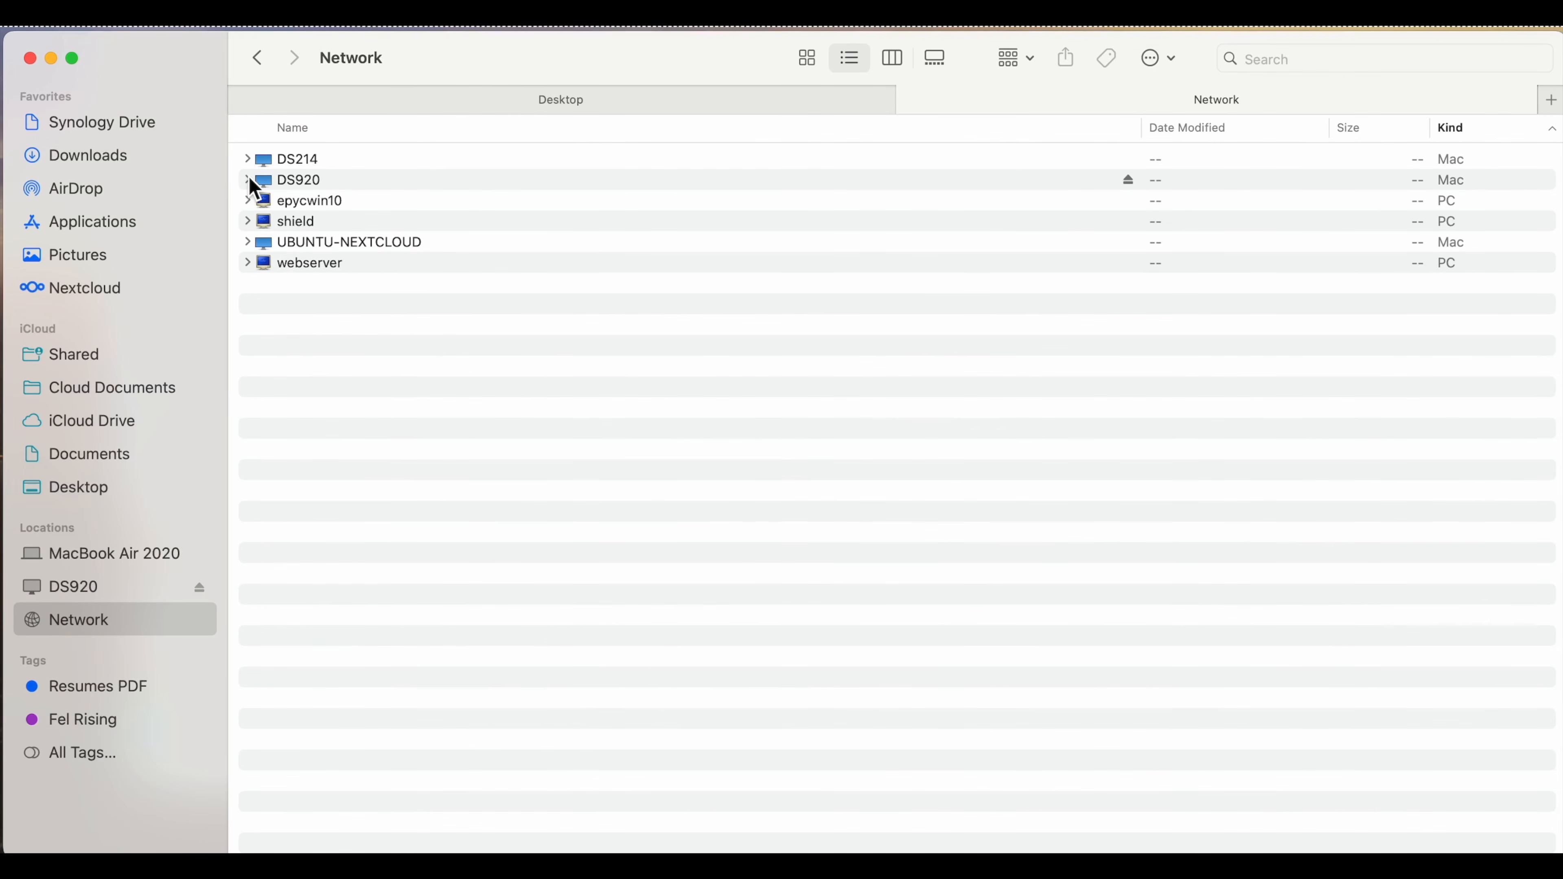
{"action": "left_click", "coordinate": [326, 180]}
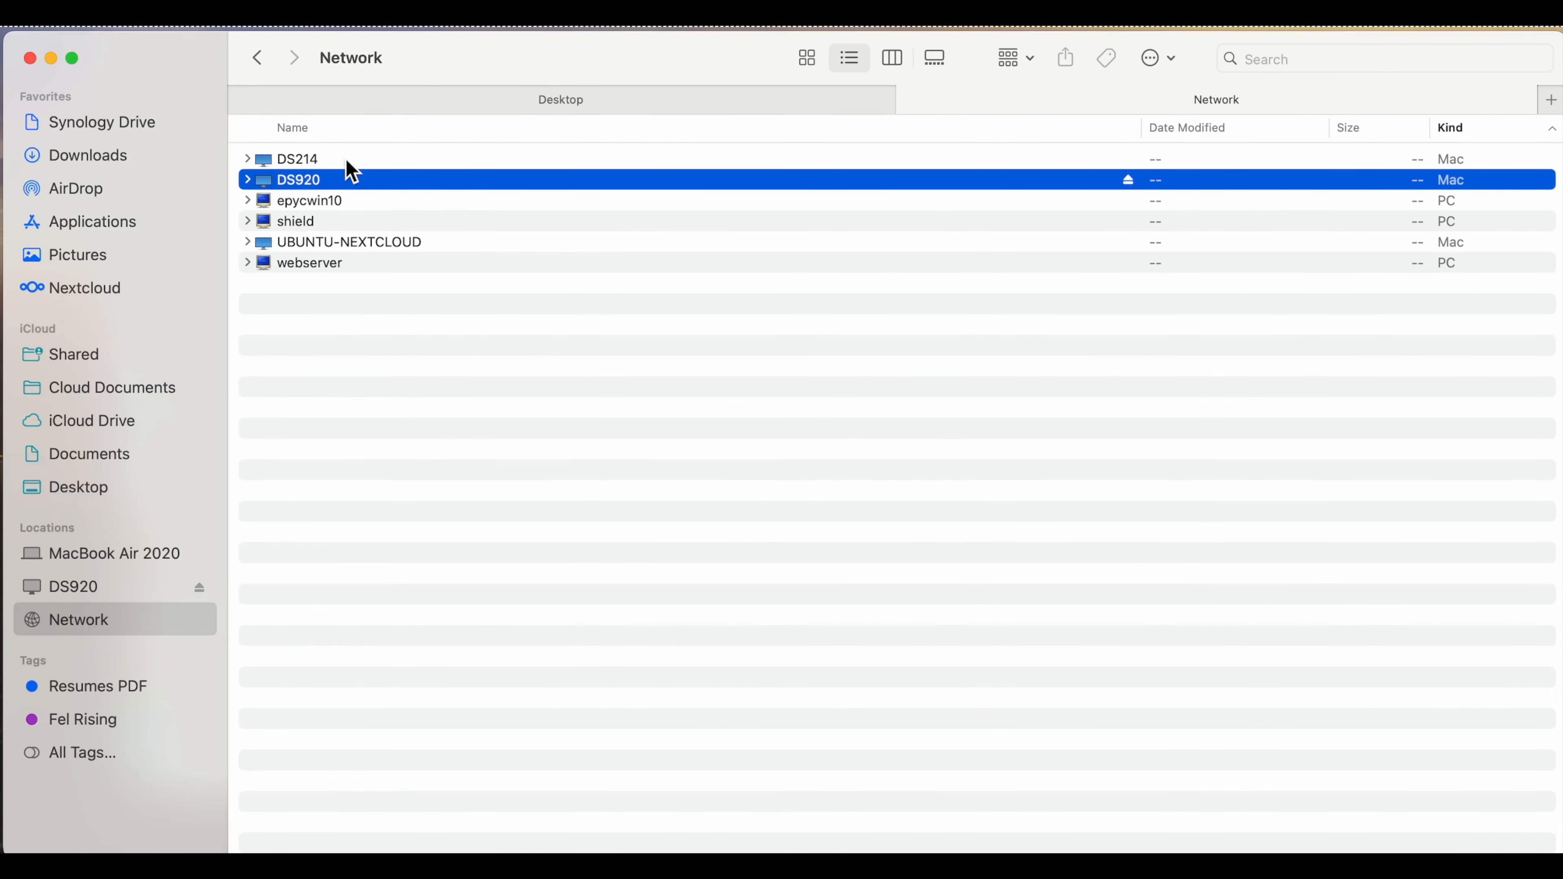
{"action": "left_click", "coordinate": [319, 155]}
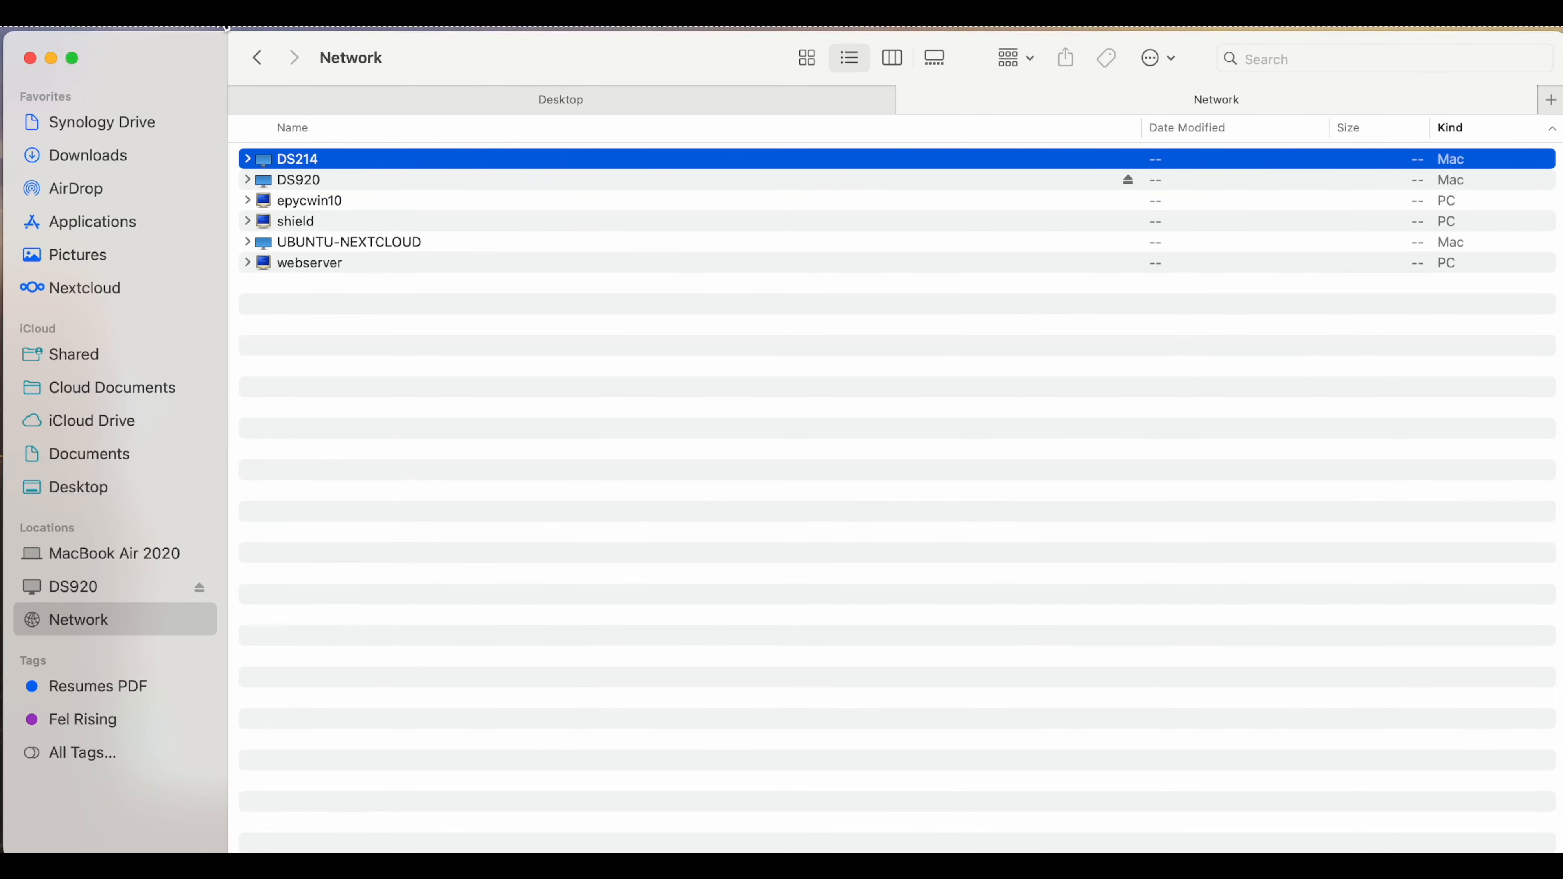
{"action": "left_click", "coordinate": [200, 6]}
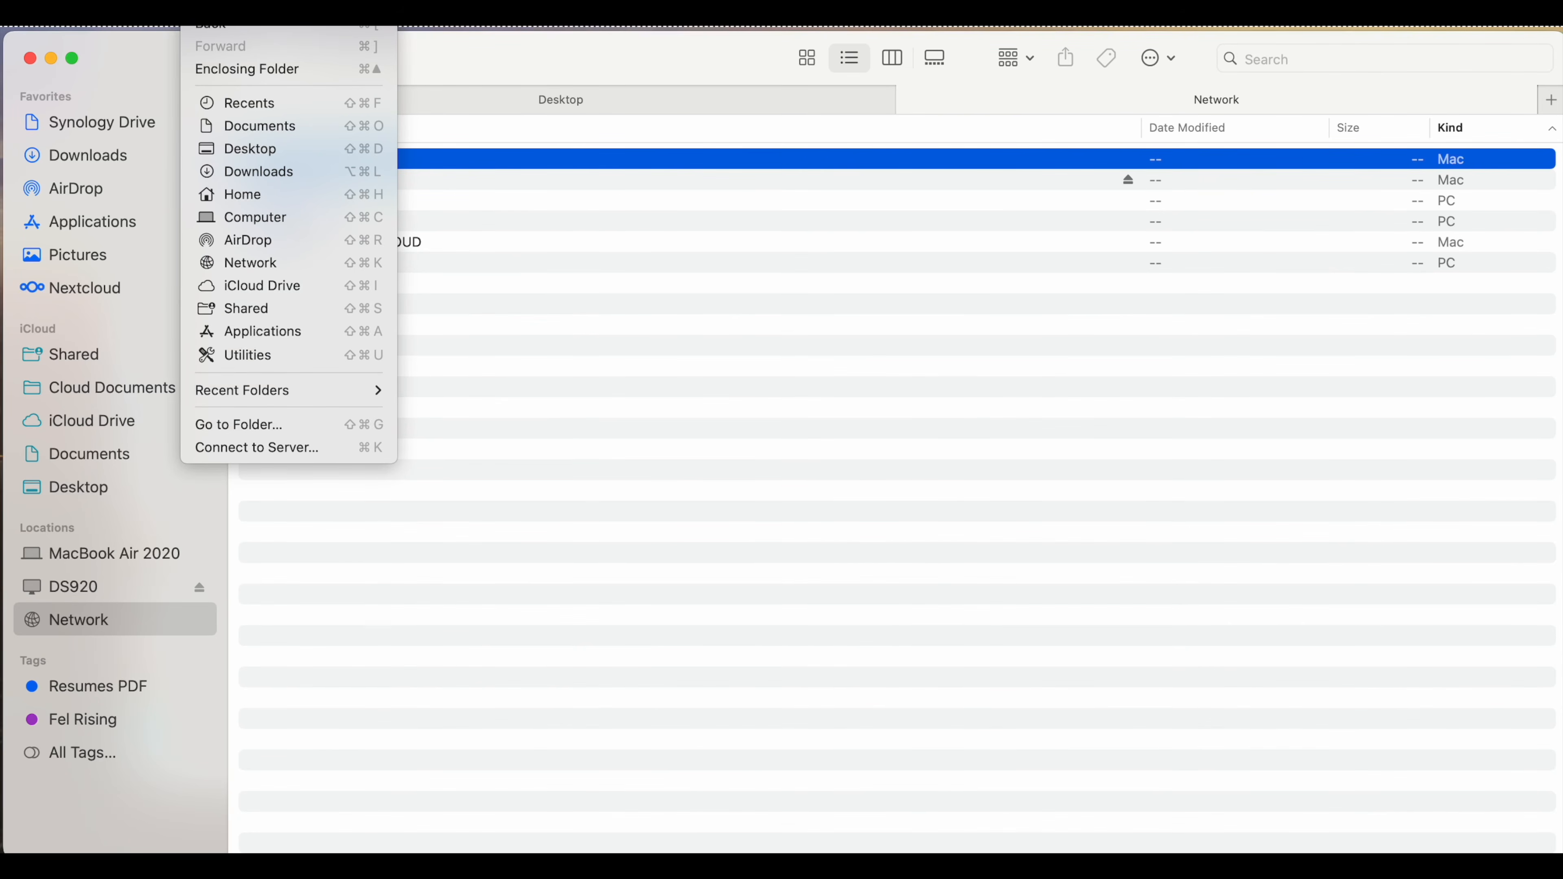
{"action": "left_click", "coordinate": [306, 266]}
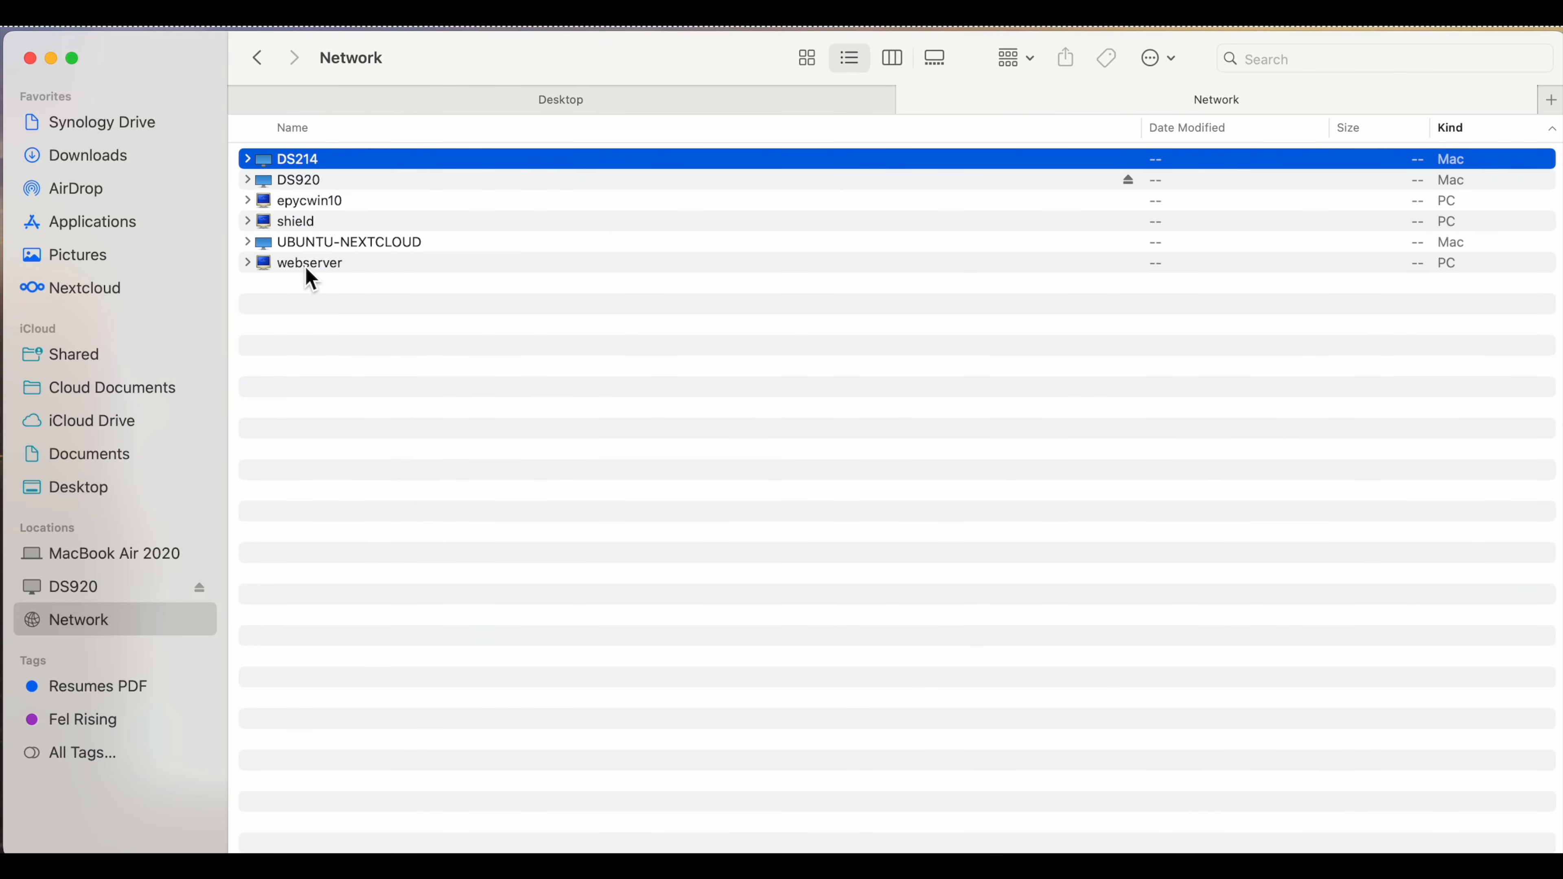